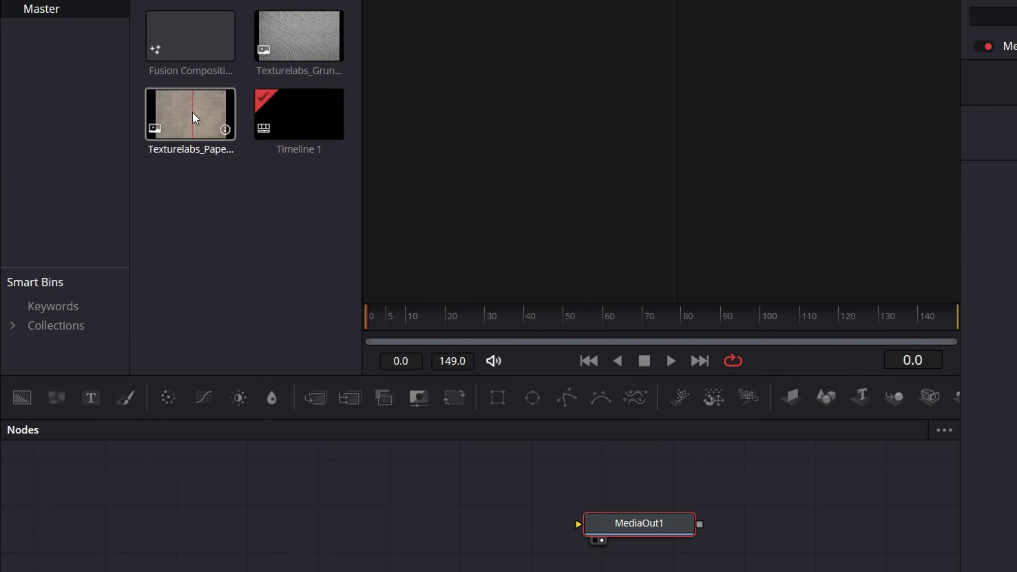
- Add the Texturelabs paper image to the node graph and place a Merge node beside it
{"action": "left_click_drag", "start_coordinate": [173, 134], "coordinate": [186, 527]}
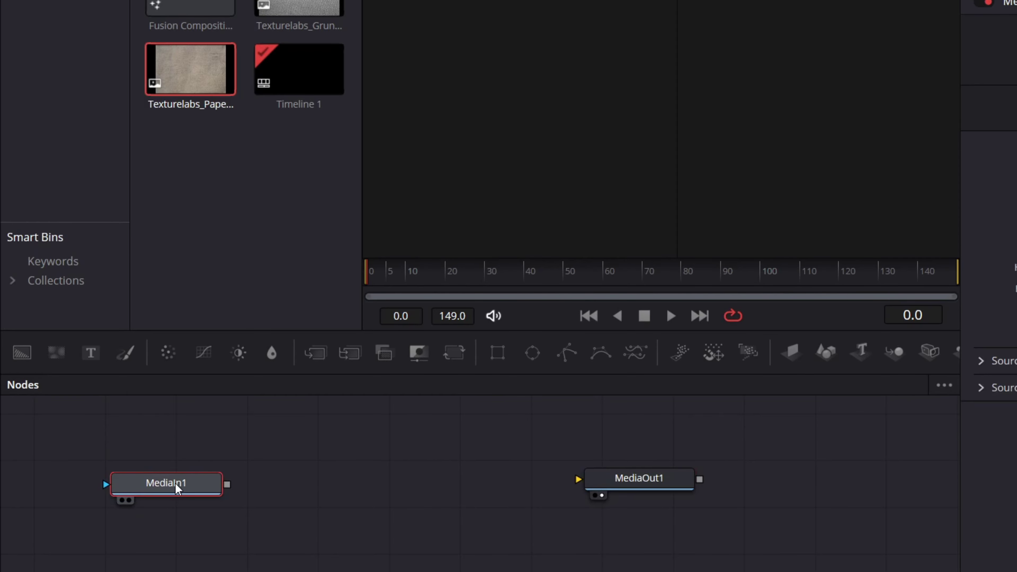
{"action": "left_click", "coordinate": [313, 490]}
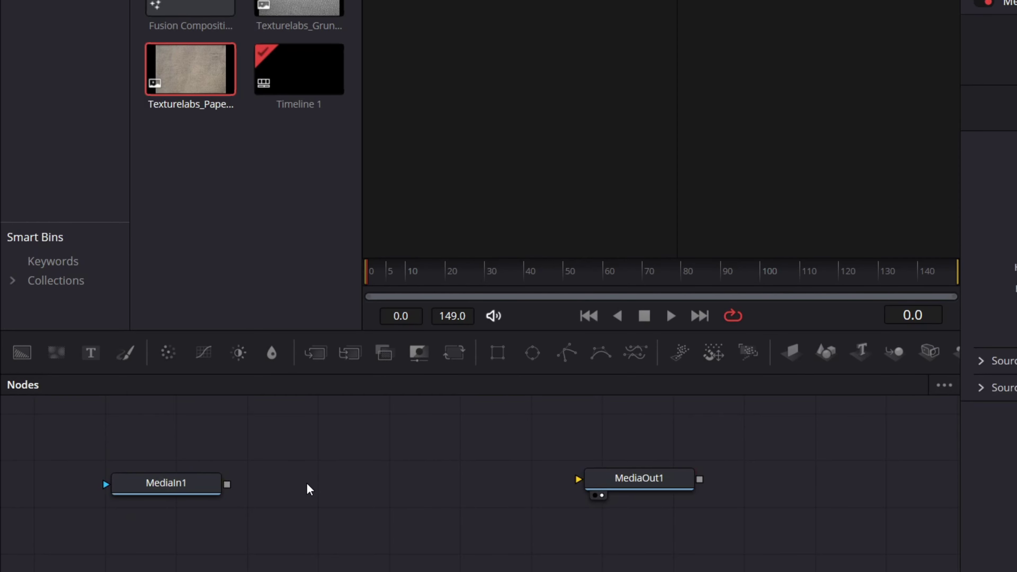
{"action": "key", "text": "shift+space"}
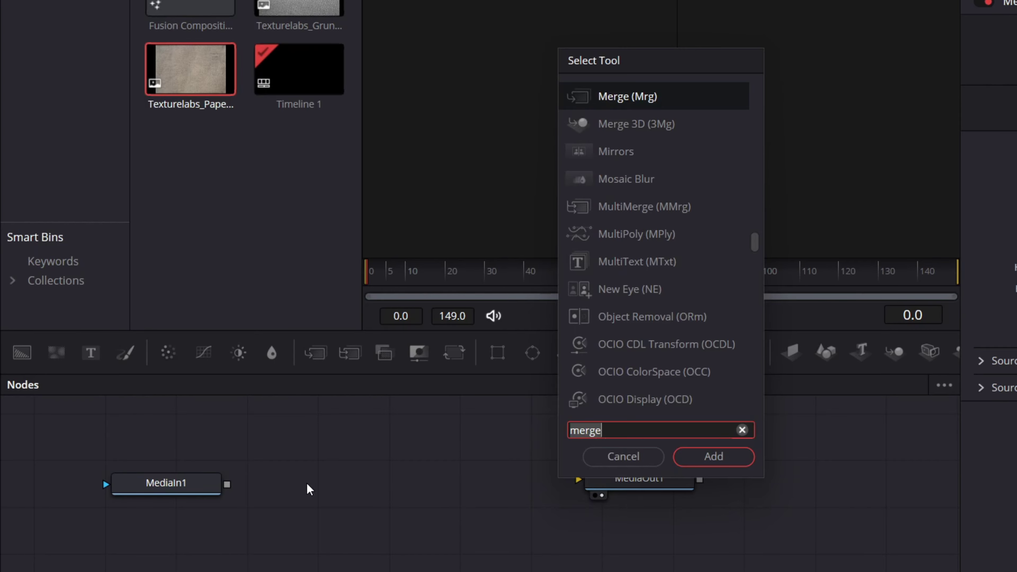
{"action": "key", "text": "Return"}
- Add a Background node and position it directly above Merge1
{"action": "key", "text": "shift+space"}
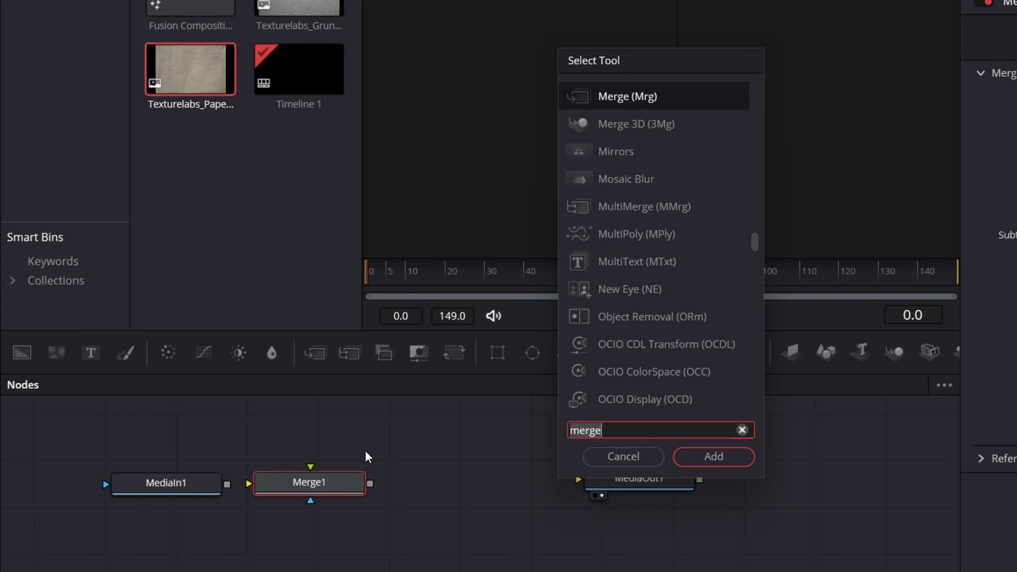
{"action": "type", "text": "background"}
{"action": "key", "text": "Return"}
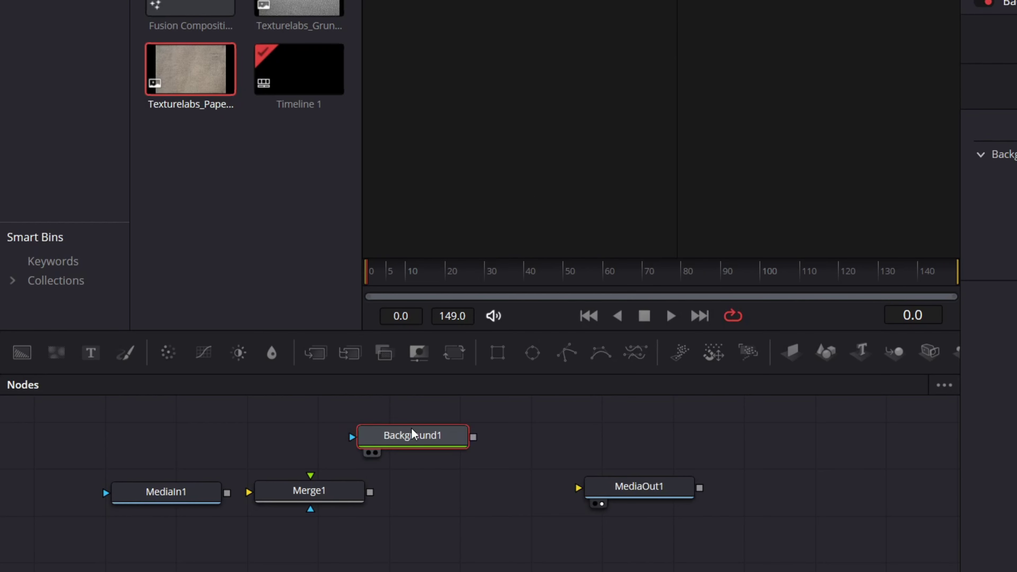
{"action": "left_click_drag", "start_coordinate": [411, 424], "coordinate": [312, 432]}
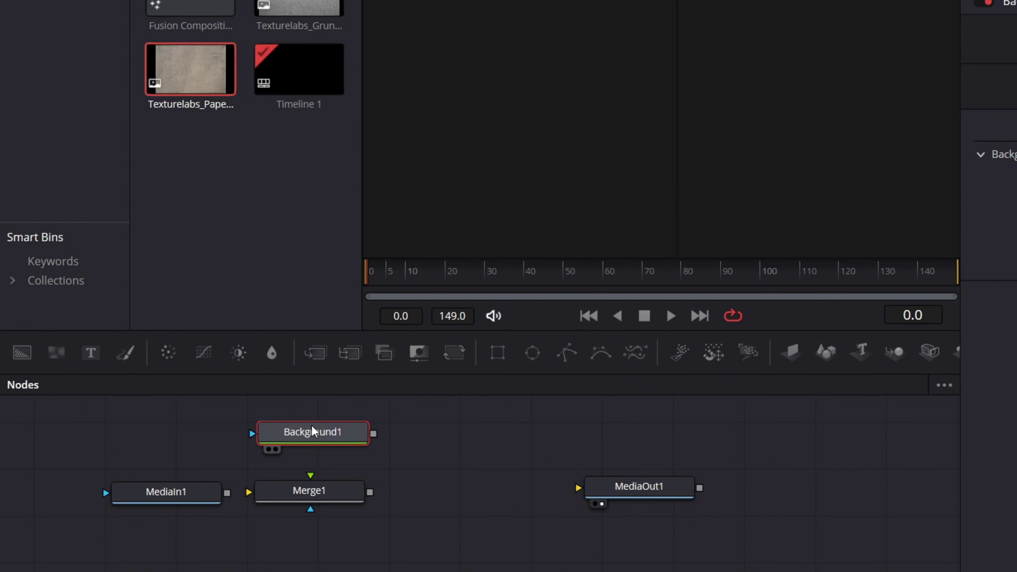
{"action": "left_click", "coordinate": [441, 498]}
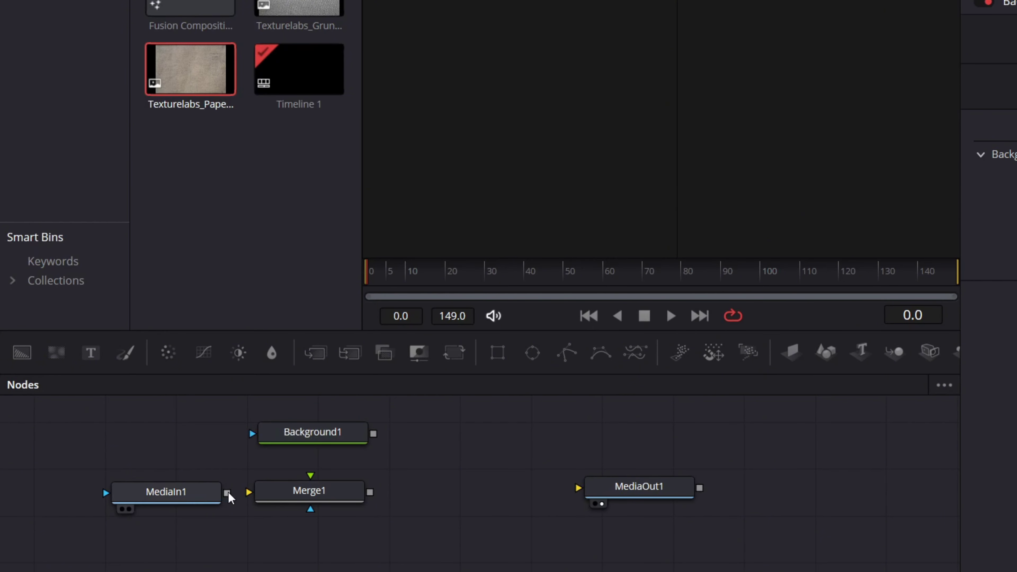
- Connect MediaIn1 as Merge1's background and Background1 as its foreground, with Merge1 feeding MediaOut1
{"action": "left_click_drag", "start_coordinate": [227, 493], "coordinate": [352, 511]}
{"action": "left_click_drag", "start_coordinate": [229, 501], "coordinate": [351, 518]}
{"action": "left_click", "coordinate": [351, 518]}
{"action": "left_click_drag", "start_coordinate": [385, 437], "coordinate": [604, 495]}
{"action": "left_click", "coordinate": [390, 525]}
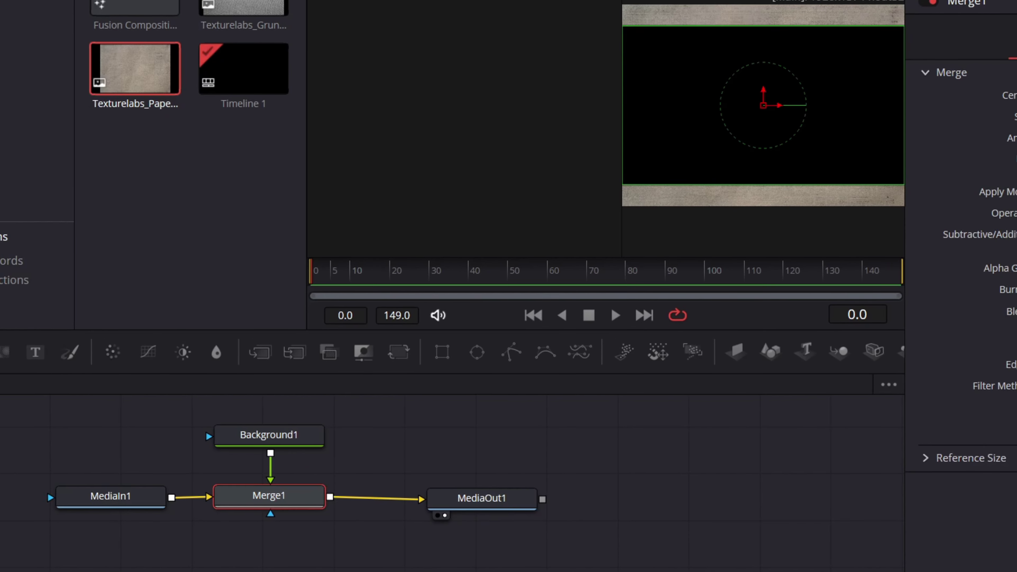
- Set Merge1's apply mode to Darken
{"action": "left_click", "coordinate": [886, 190]}
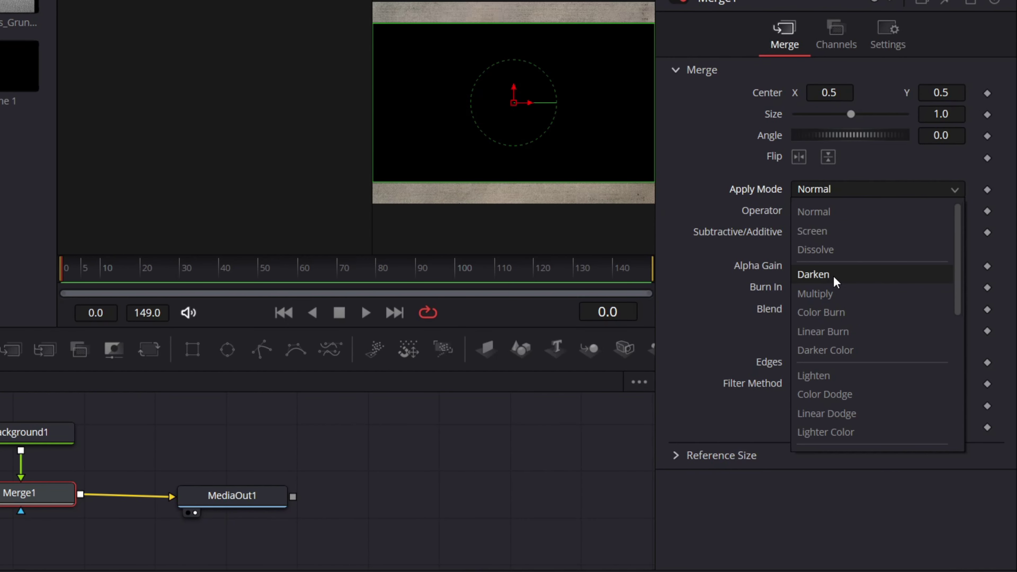
{"action": "left_click", "coordinate": [813, 275]}
- Swap Merge1's inputs so that Background1 is the background and MediaIn1 is the foreground
{"action": "left_click_drag", "start_coordinate": [21, 476], "coordinate": [0, 499]}
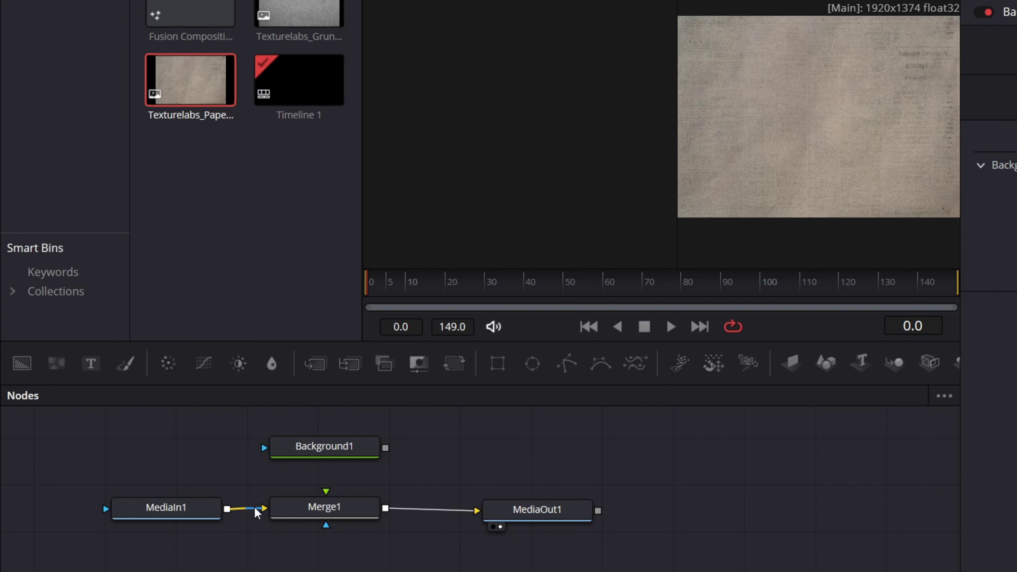
{"action": "left_click_drag", "start_coordinate": [256, 513], "coordinate": [262, 551]}
{"action": "left_click_drag", "start_coordinate": [385, 448], "coordinate": [337, 512]}
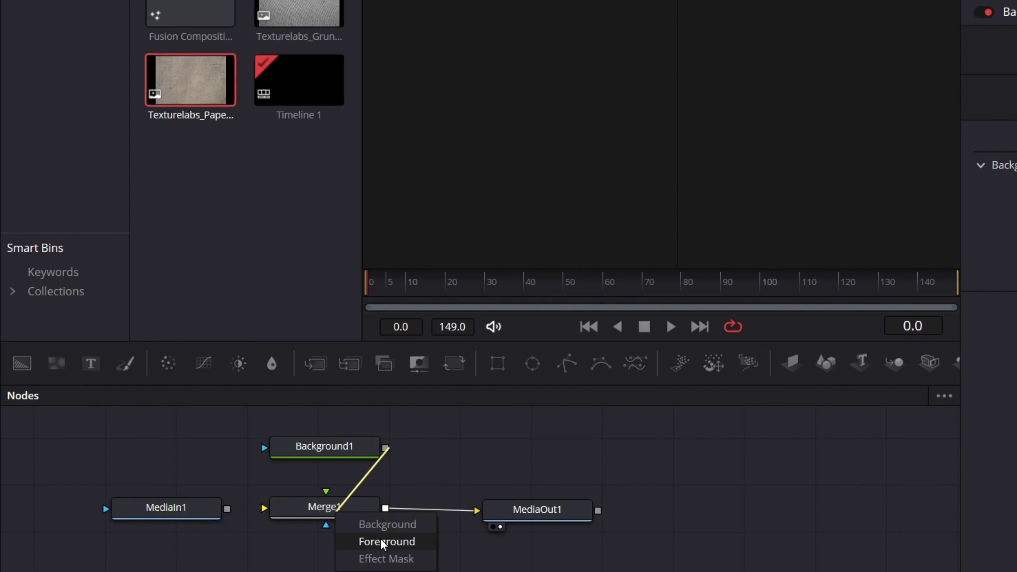
{"action": "left_click", "coordinate": [397, 529]}
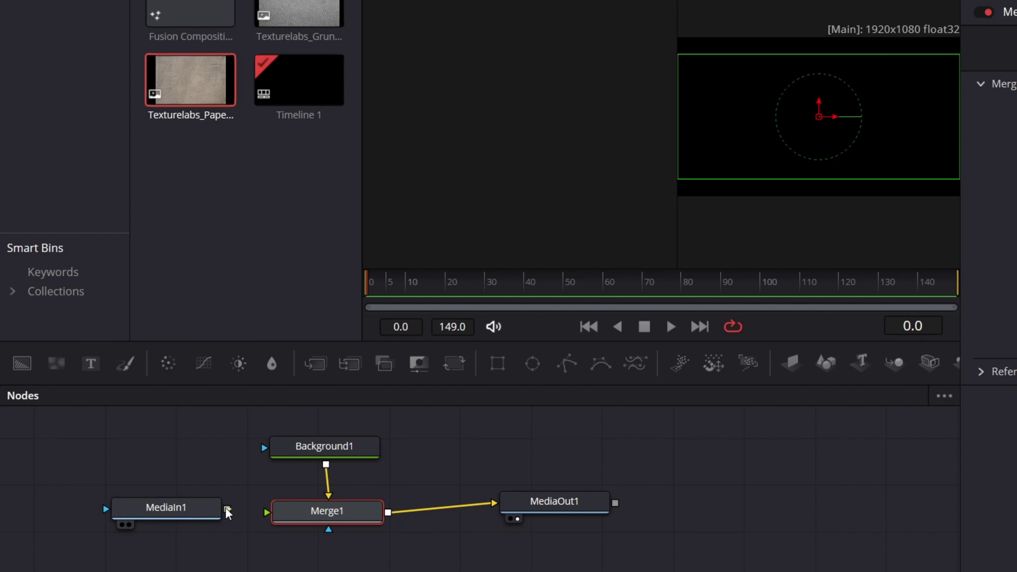
{"action": "left_click_drag", "start_coordinate": [227, 509], "coordinate": [331, 513]}
{"action": "left_click", "coordinate": [386, 547]}
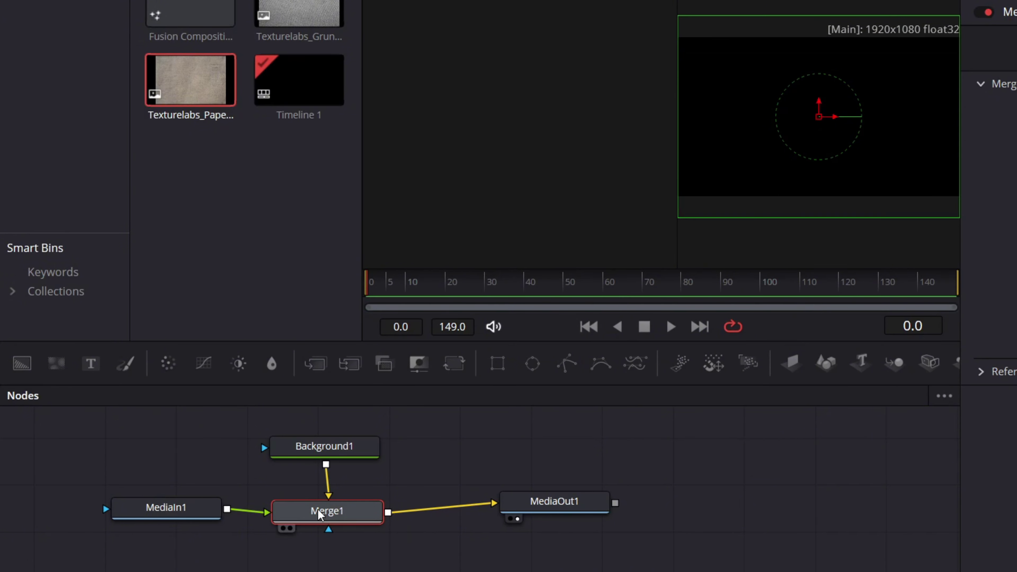
- Set Background1's solid colour to the green #1c9909
{"action": "left_click", "coordinate": [324, 446]}
{"action": "left_click", "coordinate": [949, 184]}
{"action": "left_click", "coordinate": [472, 155]}
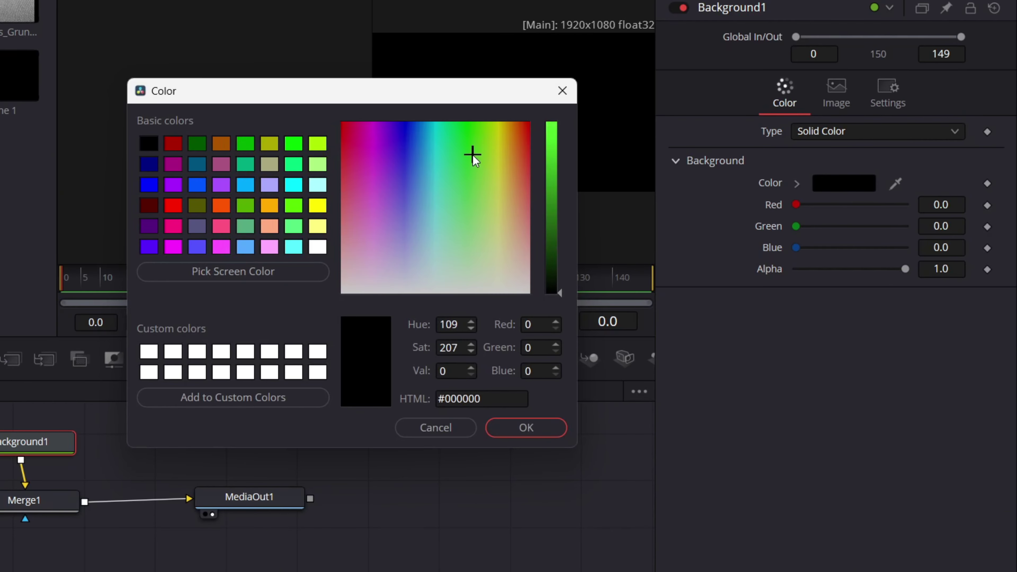
{"action": "left_click", "coordinate": [471, 132]}
{"action": "mouse_move", "coordinate": [551, 185]}
{"action": "left_mouse_down"}
{"action": "mouse_move", "coordinate": [551, 147]}
{"action": "mouse_move", "coordinate": [551, 191]}
{"action": "left_mouse_up"}
{"action": "left_click", "coordinate": [526, 428]}
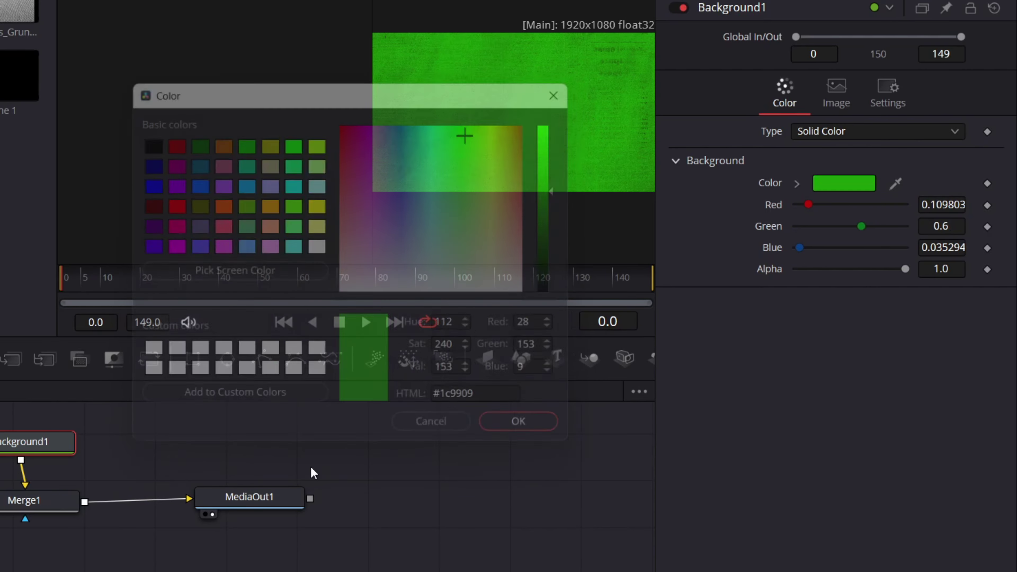
- Move MediaOut1 farther from Merge1 to make room between them, and line MediaIn1 up with Merge1
{"action": "left_click", "coordinate": [257, 504]}
{"action": "left_click_drag", "start_coordinate": [258, 504], "coordinate": [310, 504]}
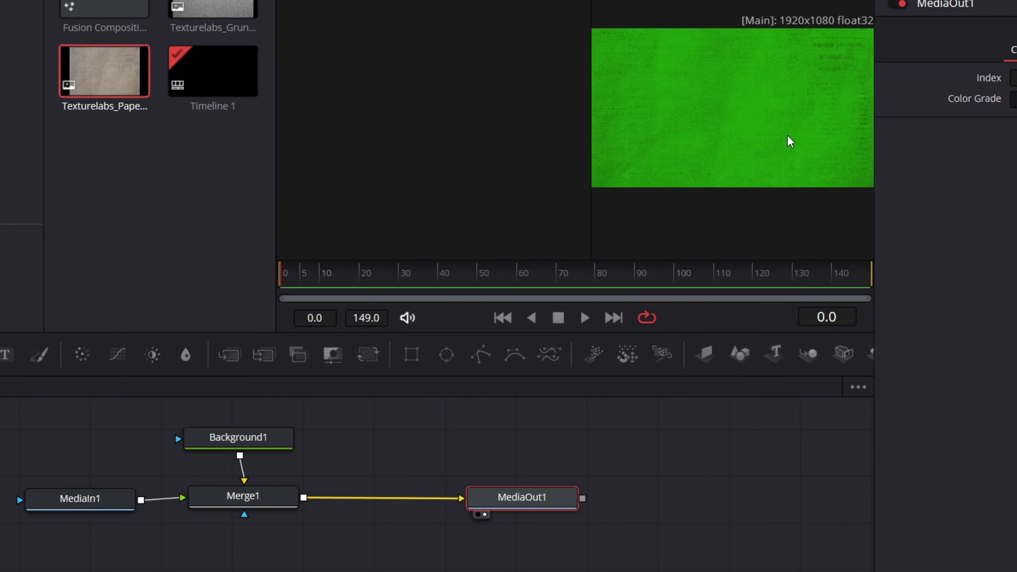
{"action": "left_click_drag", "start_coordinate": [536, 496], "coordinate": [603, 505]}
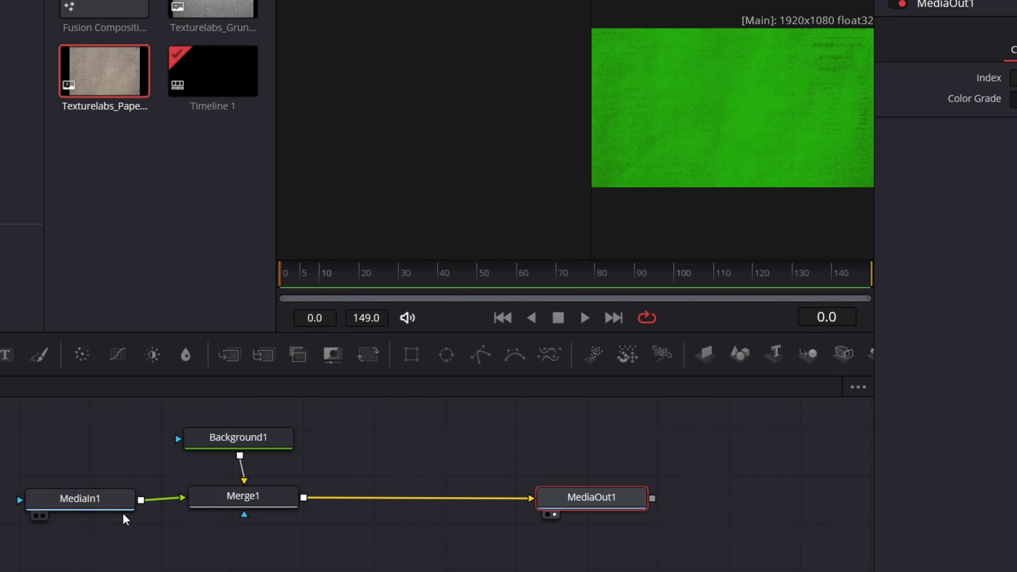
{"action": "left_click_drag", "start_coordinate": [74, 507], "coordinate": [71, 505]}
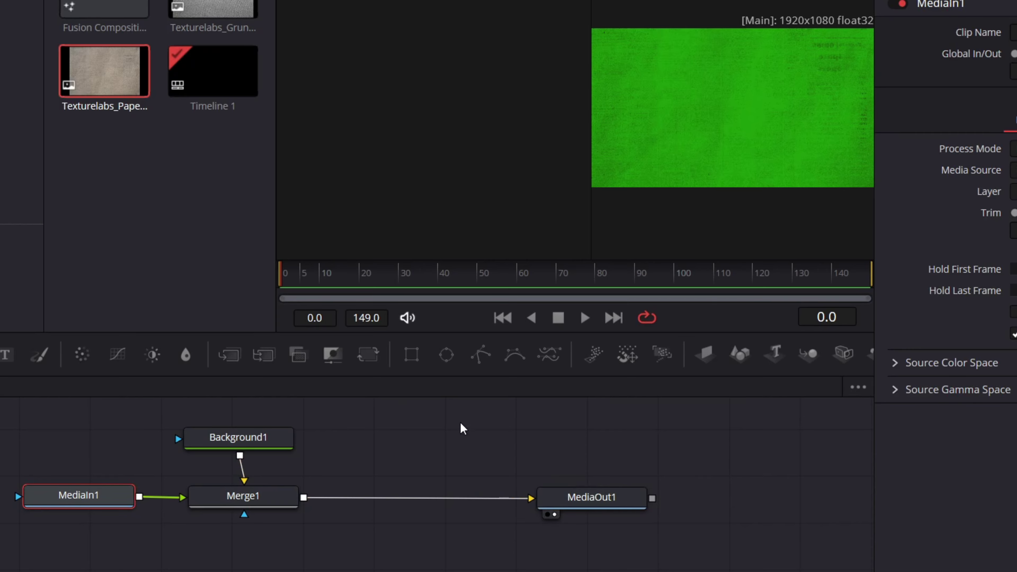
{"action": "left_click", "coordinate": [185, 224]}
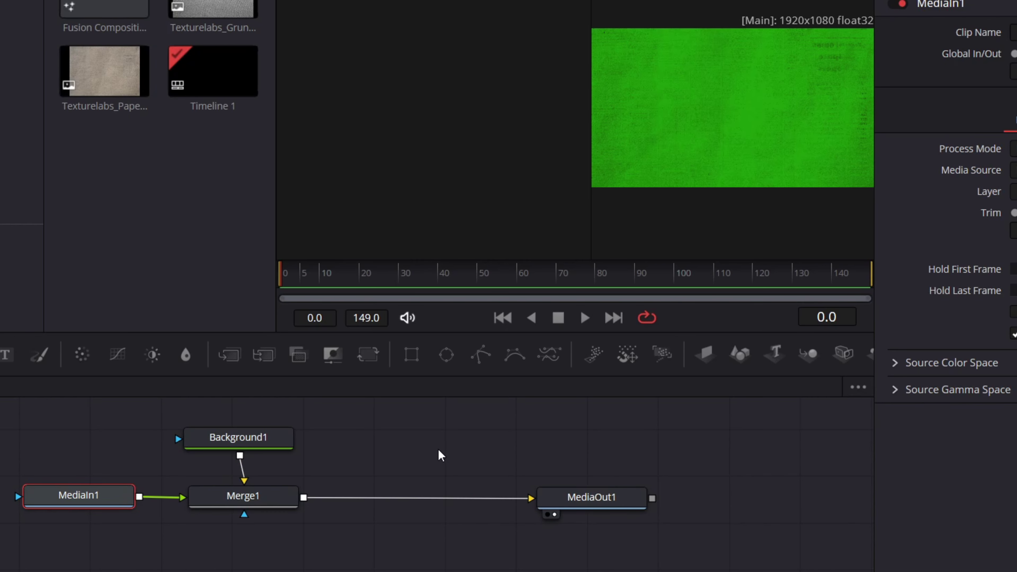
{"action": "key", "text": "shift+space"}
{"action": "type", "text": "t"}
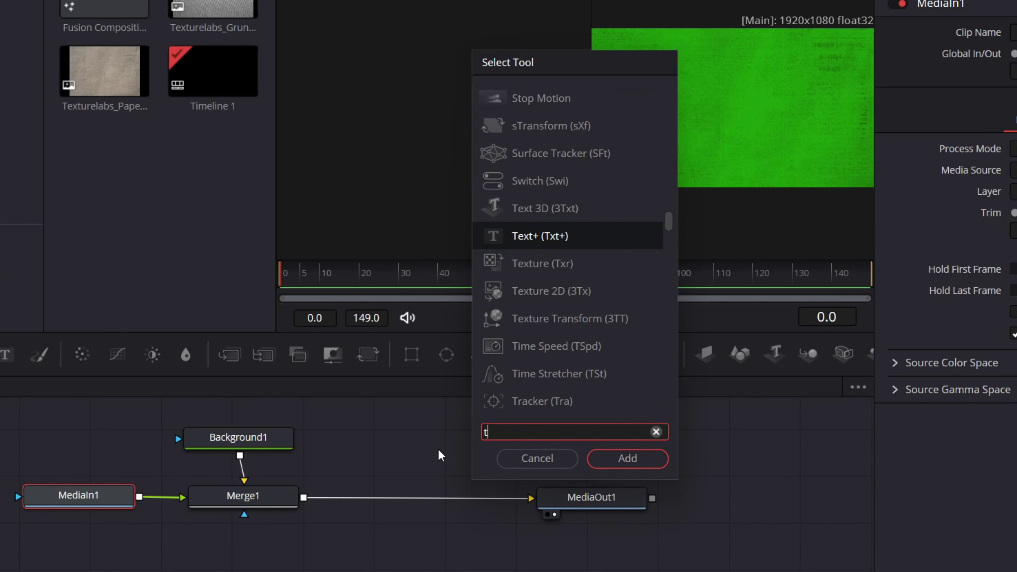
{"action": "left_click", "coordinate": [537, 459]}
{"action": "left_click", "coordinate": [464, 463]}
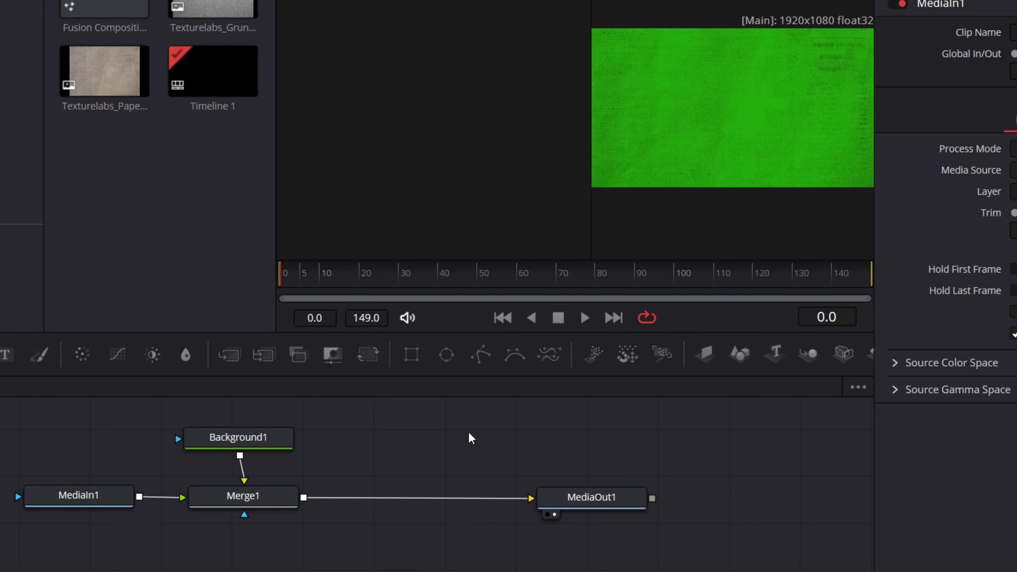
- Add a Text+ node to the free area of the node graph next to Background1
{"action": "key", "text": "shift+space"}
{"action": "type", "text": "text"}
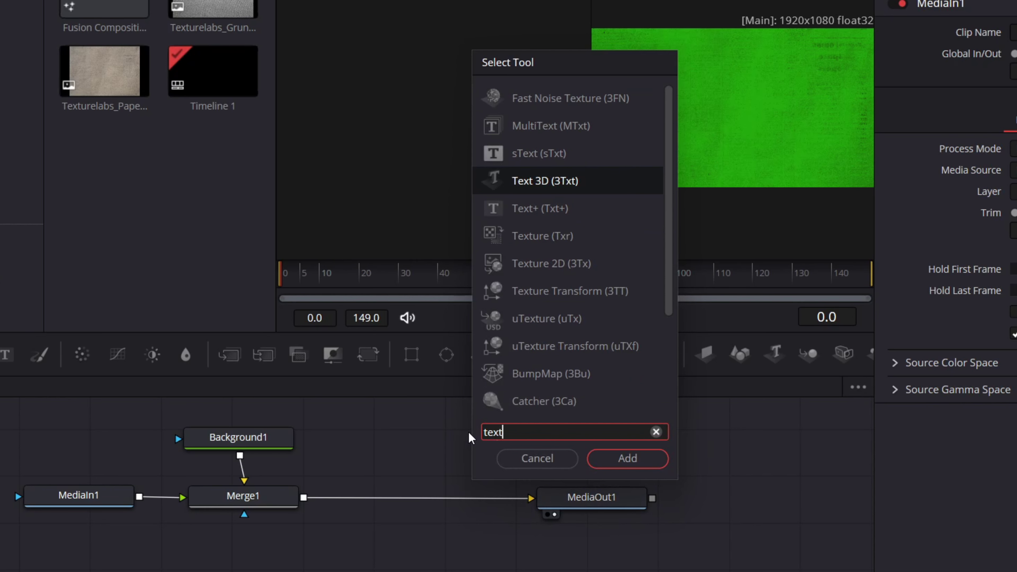
{"action": "left_click", "coordinate": [552, 208]}
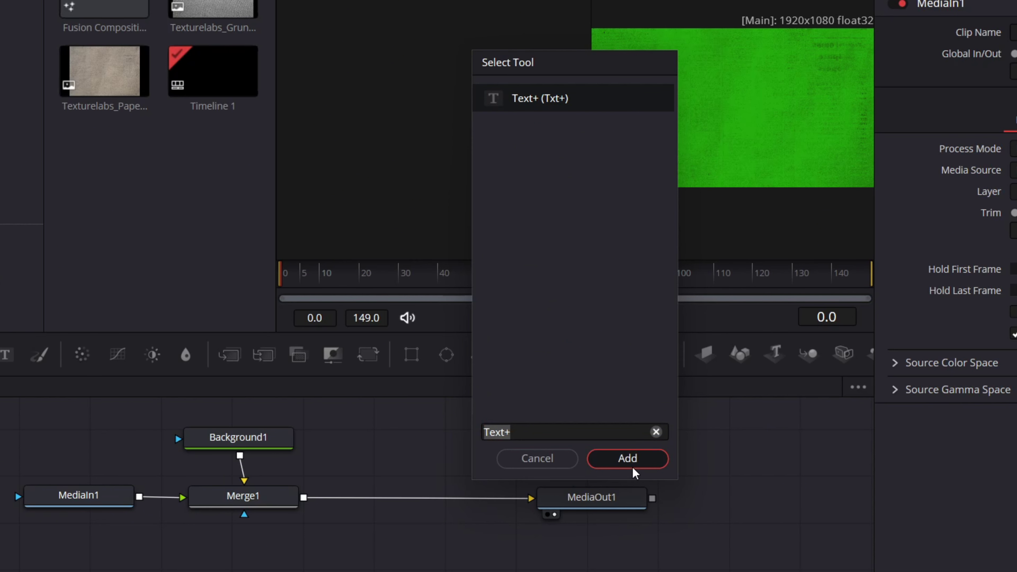
{"action": "left_click", "coordinate": [628, 458]}
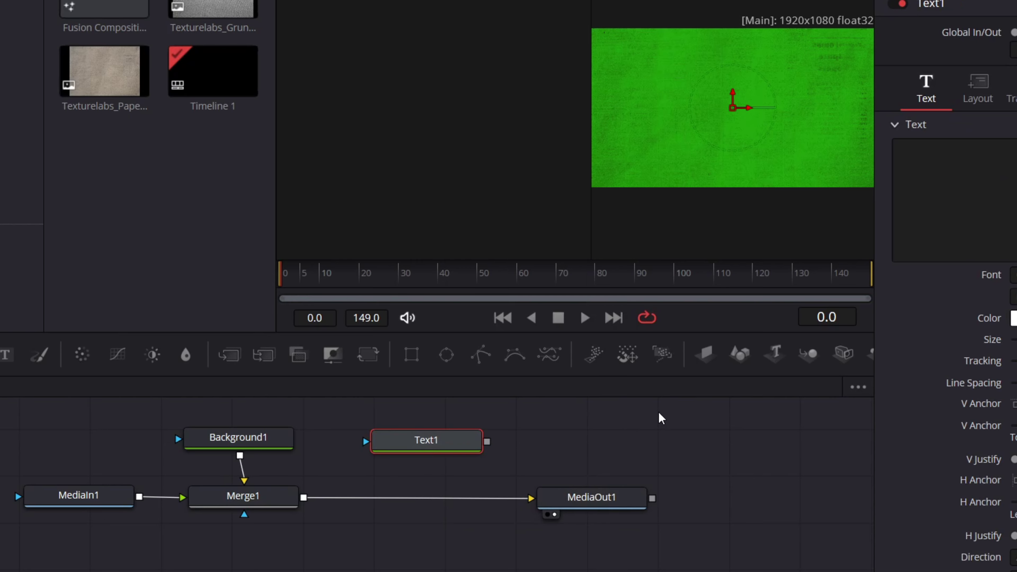
- Add a second Merge node attached to the output of Text1
{"action": "key", "text": "shift+space"}
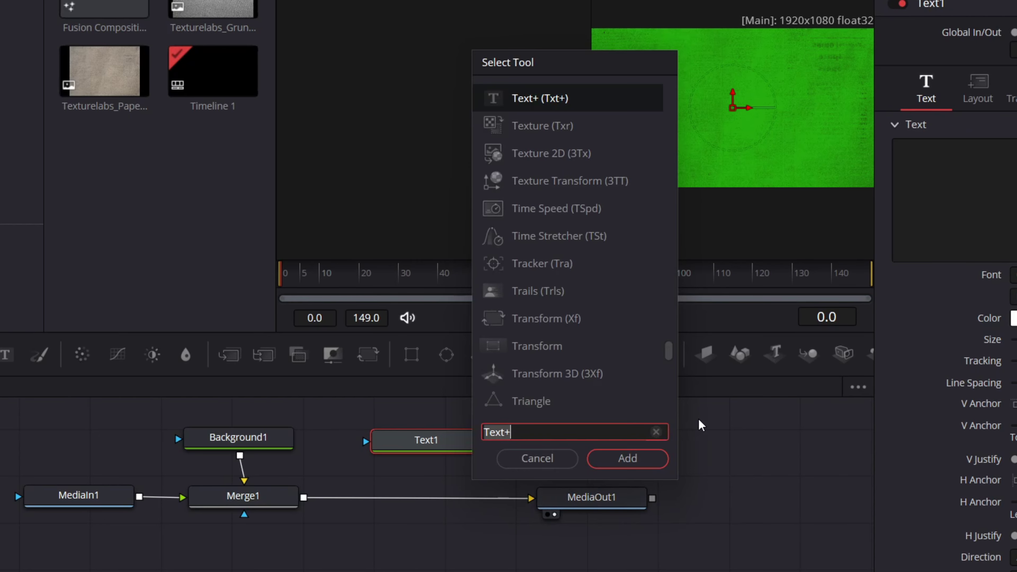
{"action": "type", "text": "merge"}
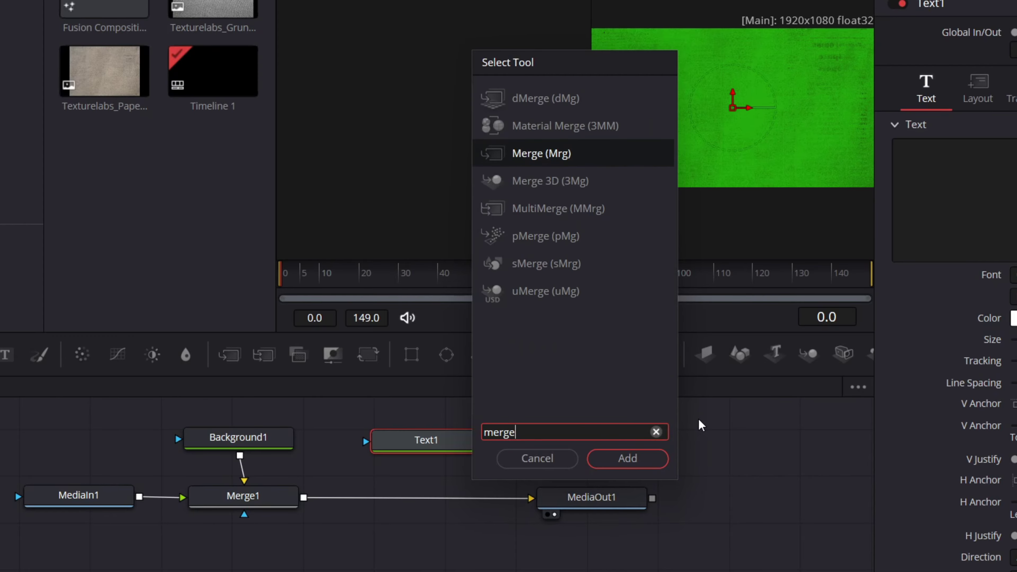
{"action": "key", "text": "Return"}
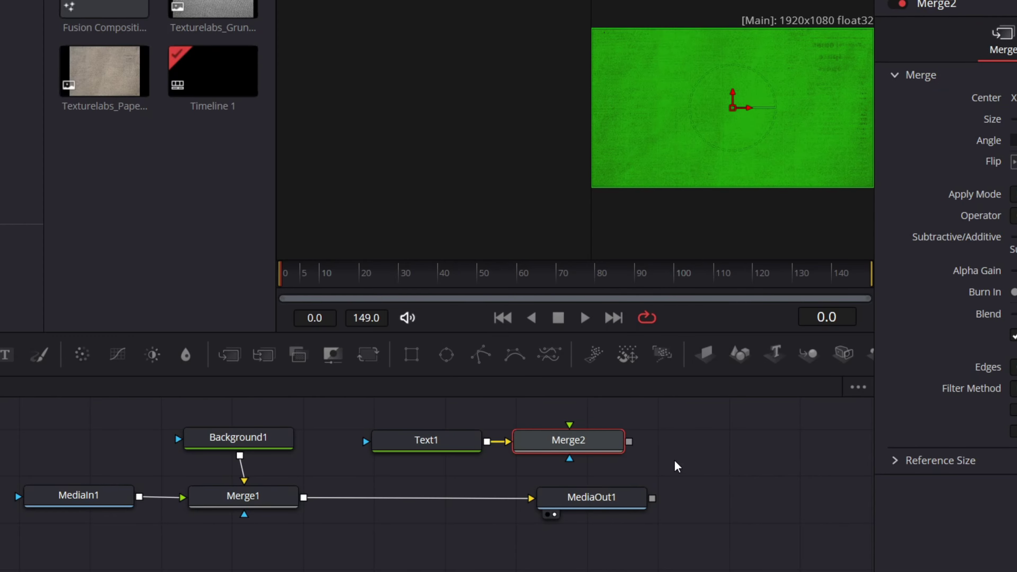
- Place the Texturelabs grunge image above Merge2 and connect it through Merge2's foreground input to MediaOut1
{"action": "scroll", "coordinate": [710, 461], "scroll_direction": "up", "scroll_amount": 2}
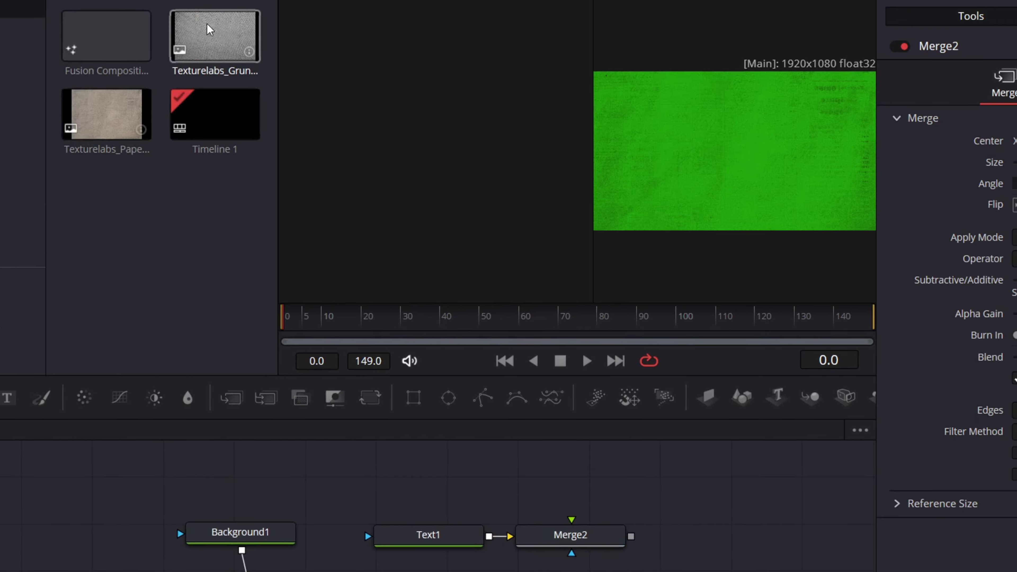
{"action": "left_click_drag", "start_coordinate": [208, 29], "coordinate": [571, 481]}
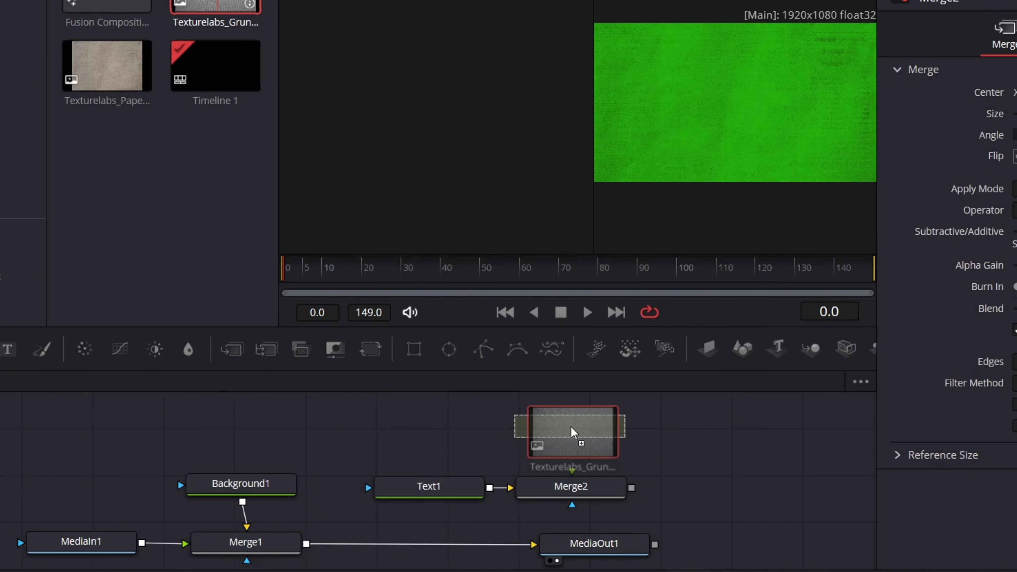
{"action": "left_click_drag", "start_coordinate": [573, 432], "coordinate": [613, 550]}
{"action": "left_click", "coordinate": [593, 521]}
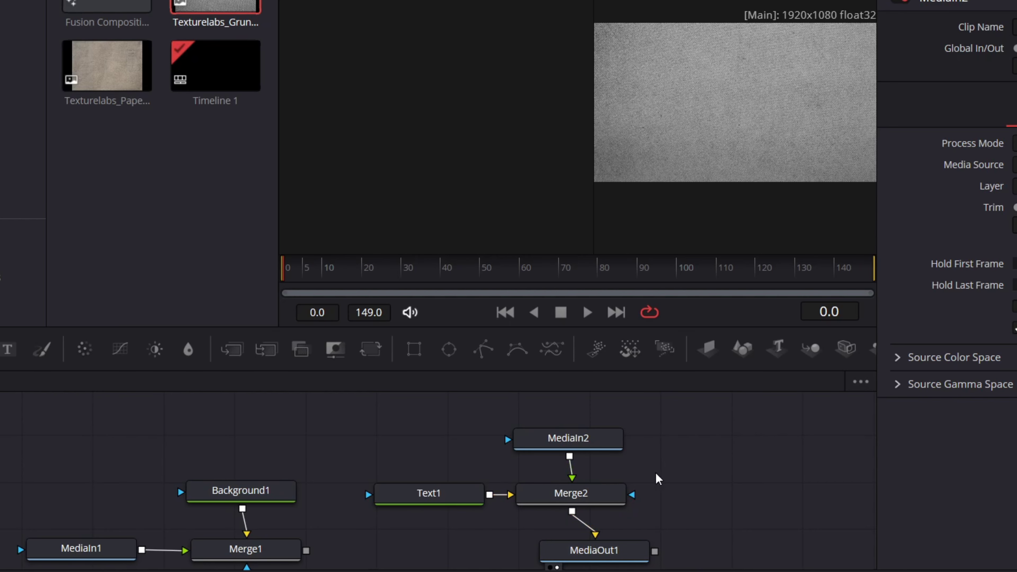
- Detach and rewire Merge2 with MediaIn2 as its foreground and Text1 as its background
{"action": "left_click_drag", "start_coordinate": [573, 477], "coordinate": [576, 465]}
{"action": "left_click_drag", "start_coordinate": [508, 495], "coordinate": [500, 529]}
{"action": "left_click_drag", "start_coordinate": [428, 493], "coordinate": [413, 479]}
{"action": "left_click_drag", "start_coordinate": [628, 439], "coordinate": [609, 497]}
{"action": "left_click", "coordinate": [618, 497]}
{"action": "left_click", "coordinate": [625, 521]}
{"action": "left_click_drag", "start_coordinate": [472, 480], "coordinate": [569, 497]}
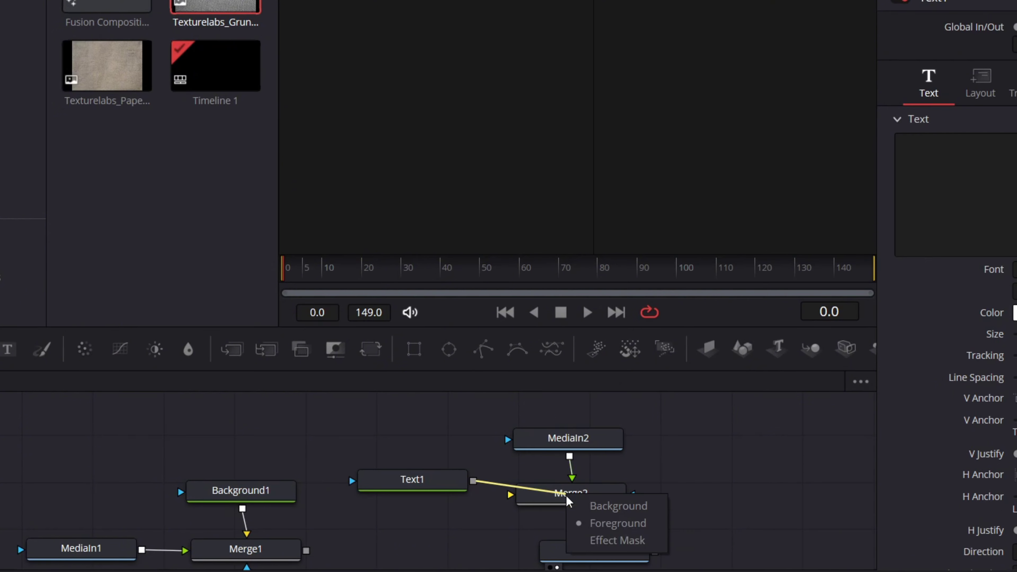
{"action": "left_click", "coordinate": [591, 506]}
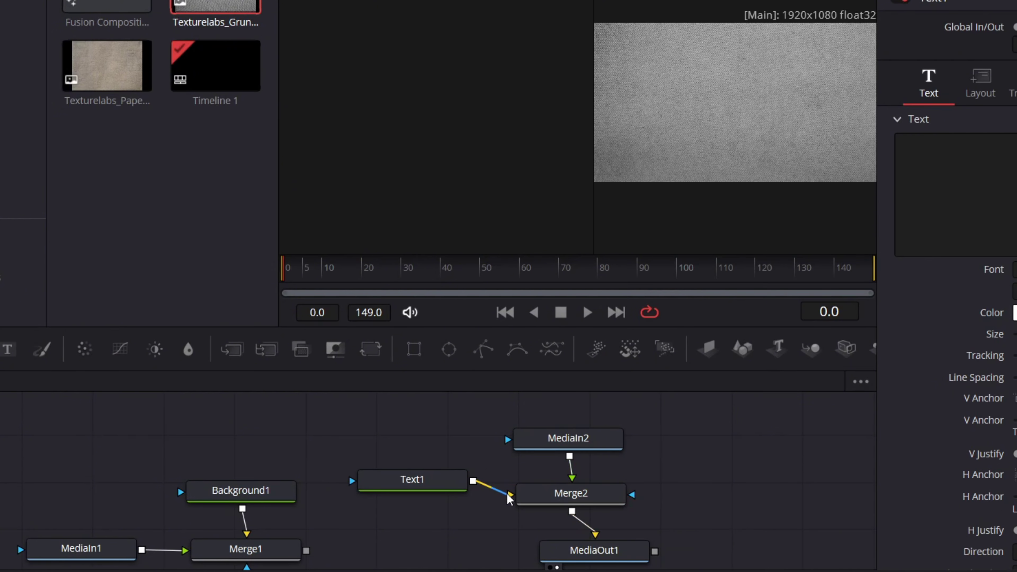
- Enter TEXTURE as the content of the Text1 node
{"action": "left_click", "coordinate": [412, 480]}
{"action": "left_click", "coordinate": [1000, 174]}
{"action": "type", "text": "TEXTURE"}
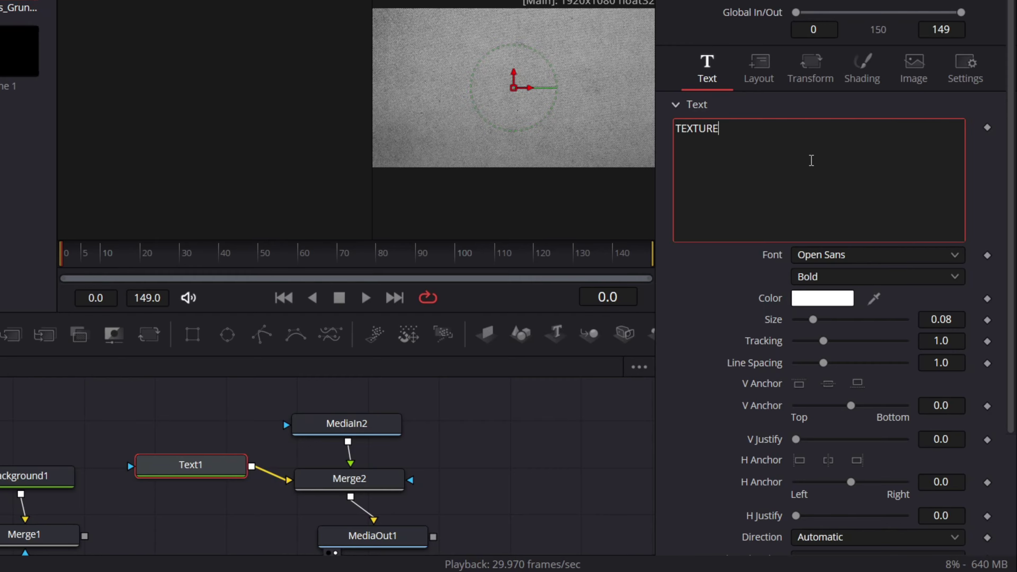
- Swap Merge2's inputs so Text1 is the foreground and MediaIn2 the background, and shift MediaIn2 and Merge2 slightly up
{"action": "left_click_drag", "start_coordinate": [269, 480], "coordinate": [329, 487]}
{"action": "left_click", "coordinate": [352, 511]}
{"action": "left_click_drag", "start_coordinate": [407, 425], "coordinate": [370, 483]}
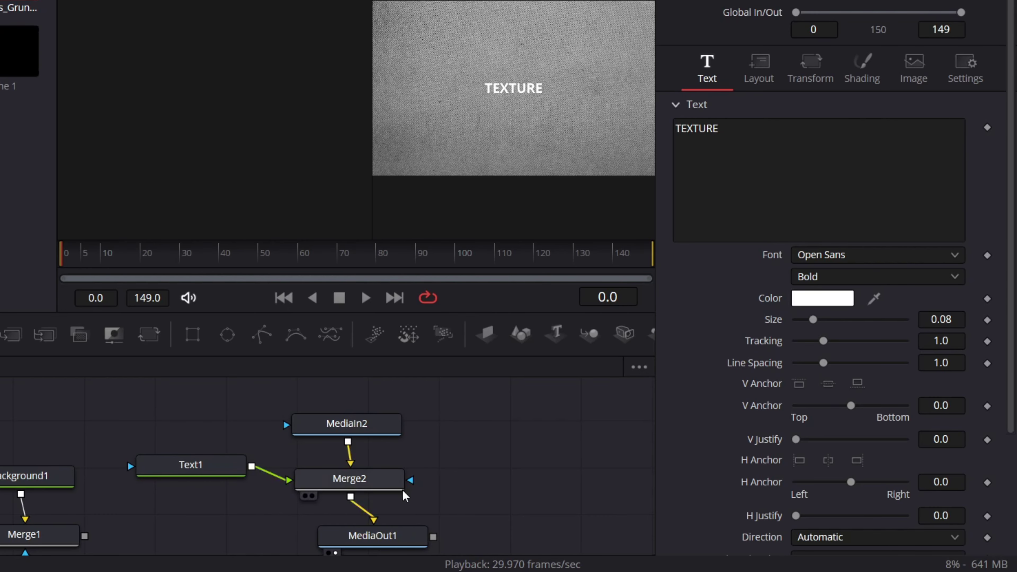
{"action": "left_click_drag", "start_coordinate": [347, 424], "coordinate": [341, 414]}
{"action": "left_click_drag", "start_coordinate": [349, 487], "coordinate": [348, 476]}
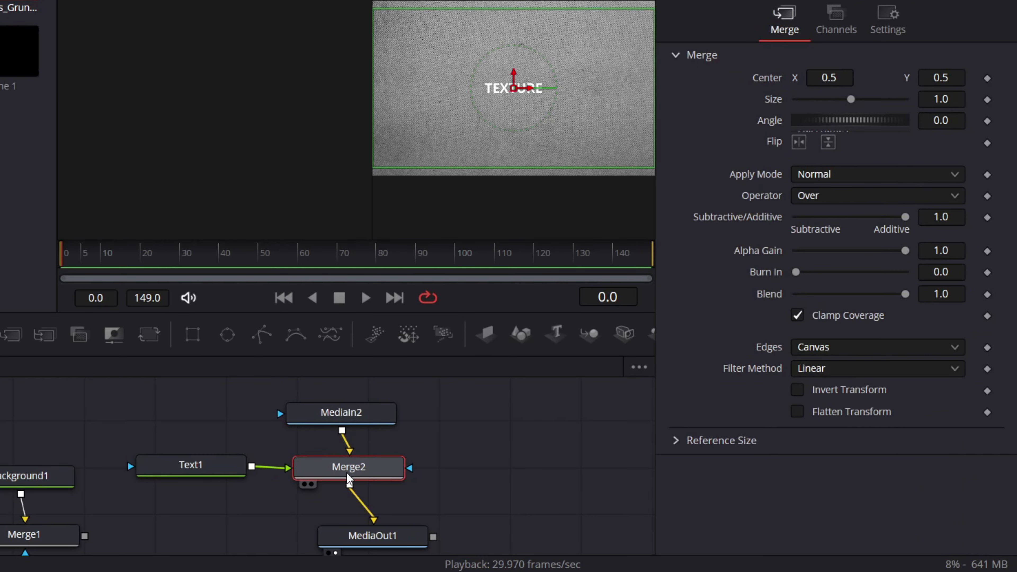
- Set the apply mode of the Merge2 node to Darken
{"action": "left_click", "coordinate": [476, 472]}
{"action": "left_click", "coordinate": [349, 469]}
{"action": "left_click", "coordinate": [849, 176]}
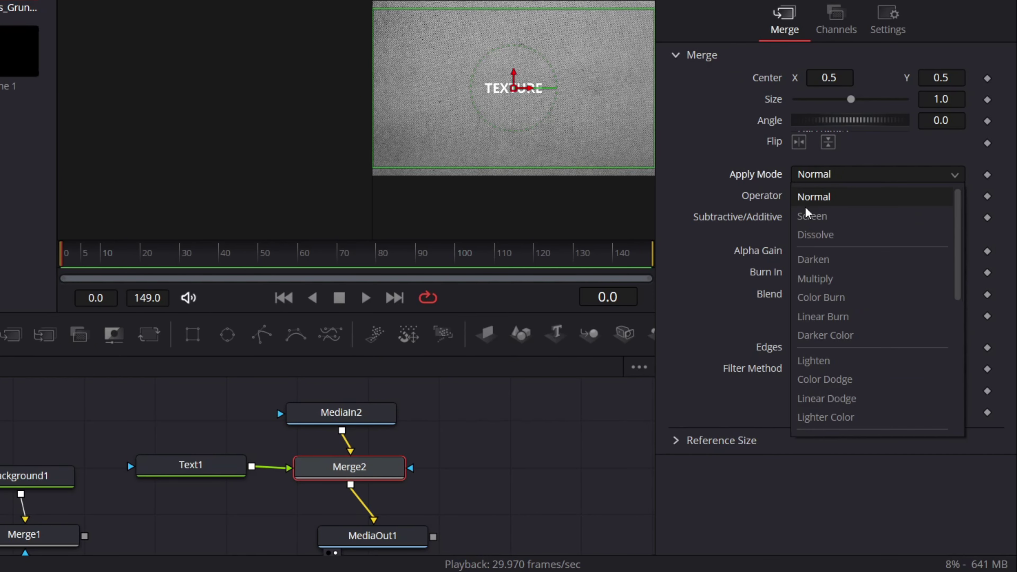
{"action": "left_click", "coordinate": [817, 261]}
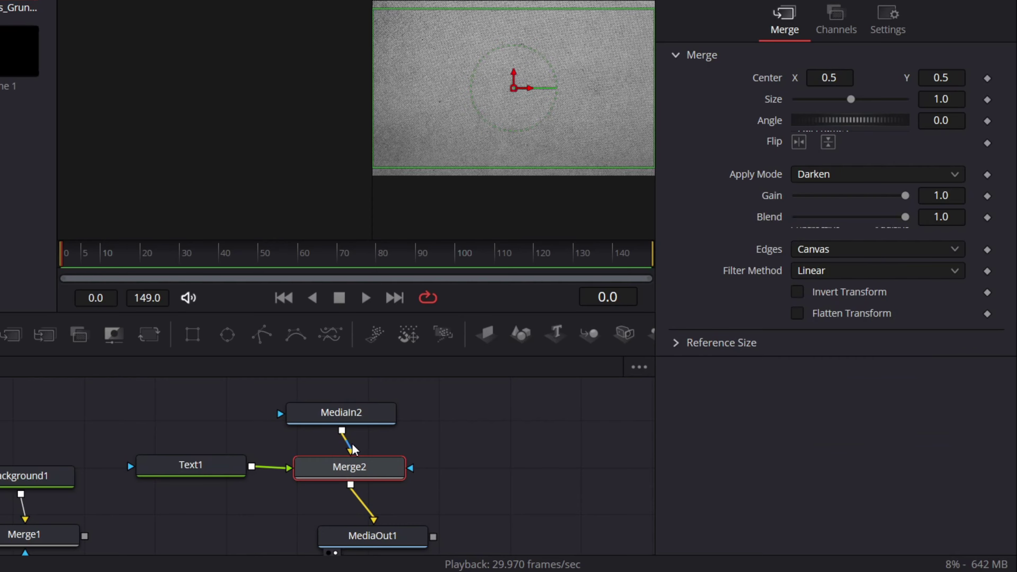
- Swap Merge2's inputs so Text1 is the background and MediaIn2 the foreground, and shift MediaIn2 slightly to align above Merge2
{"action": "left_click_drag", "start_coordinate": [354, 448], "coordinate": [446, 440]}
{"action": "left_click_drag", "start_coordinate": [285, 465], "coordinate": [354, 474]}
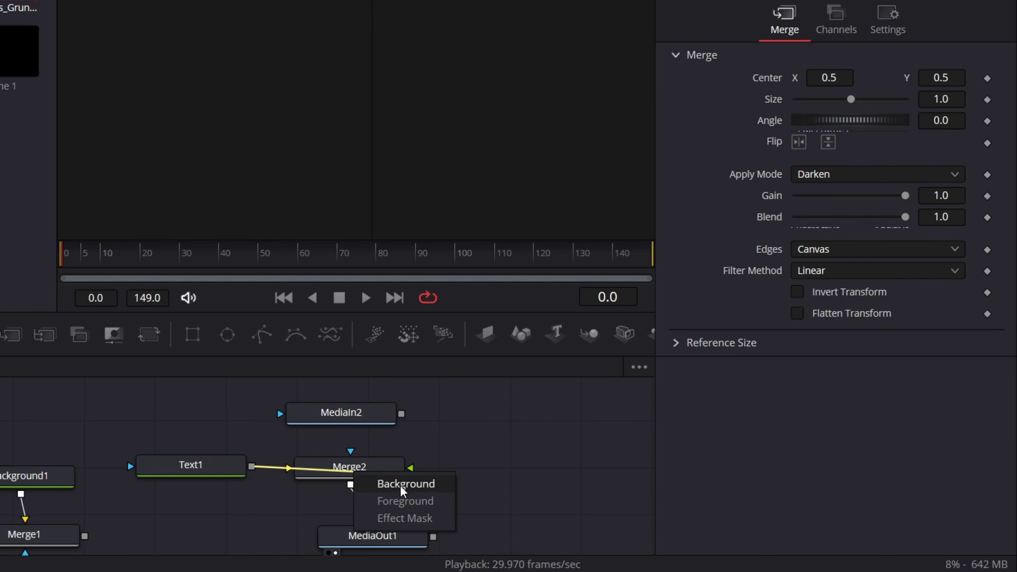
{"action": "left_click", "coordinate": [405, 501]}
{"action": "left_click_drag", "start_coordinate": [401, 413], "coordinate": [374, 474]}
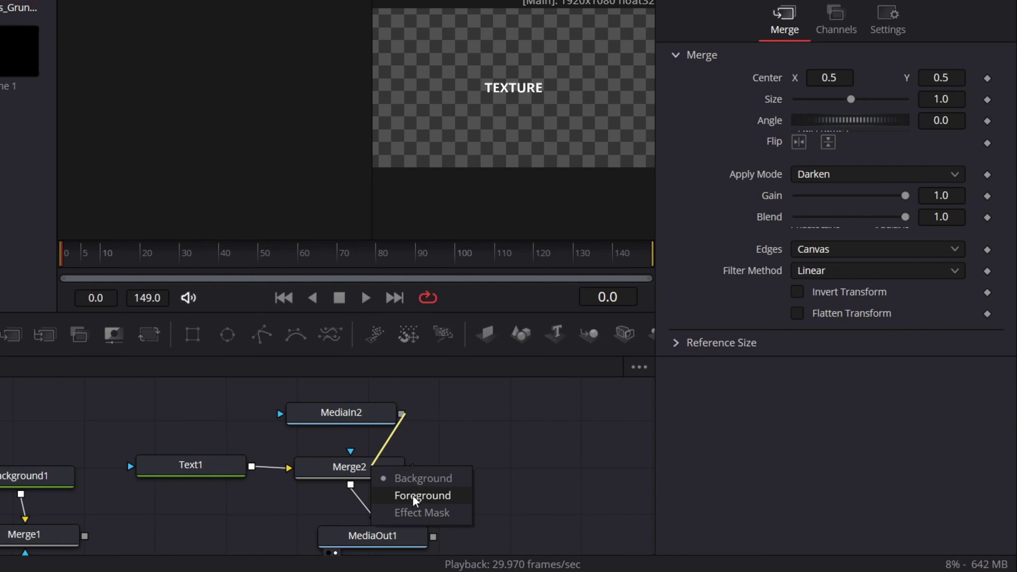
{"action": "left_click", "coordinate": [405, 495]}
{"action": "left_click", "coordinate": [341, 413]}
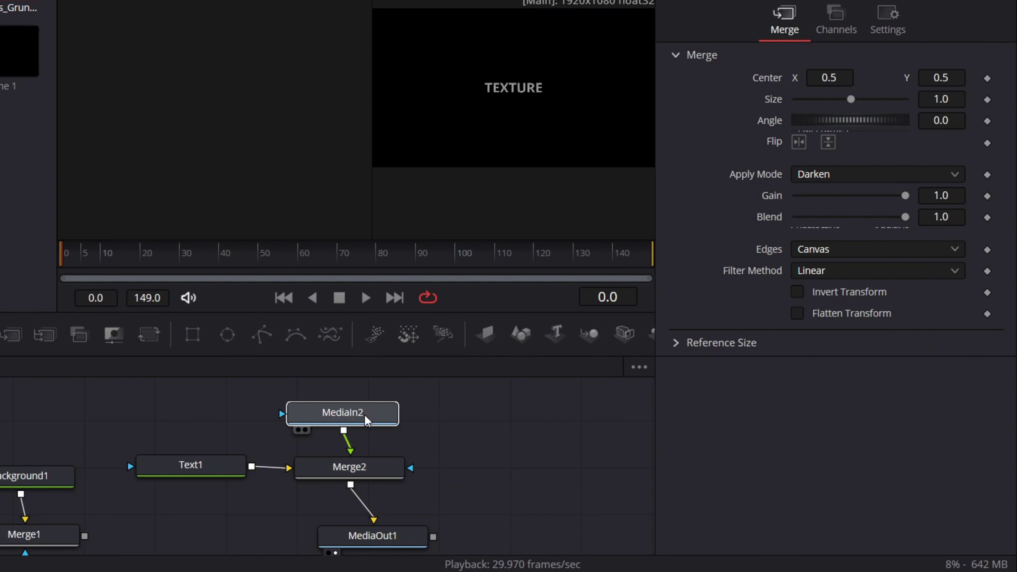
{"action": "left_click", "coordinate": [349, 466]}
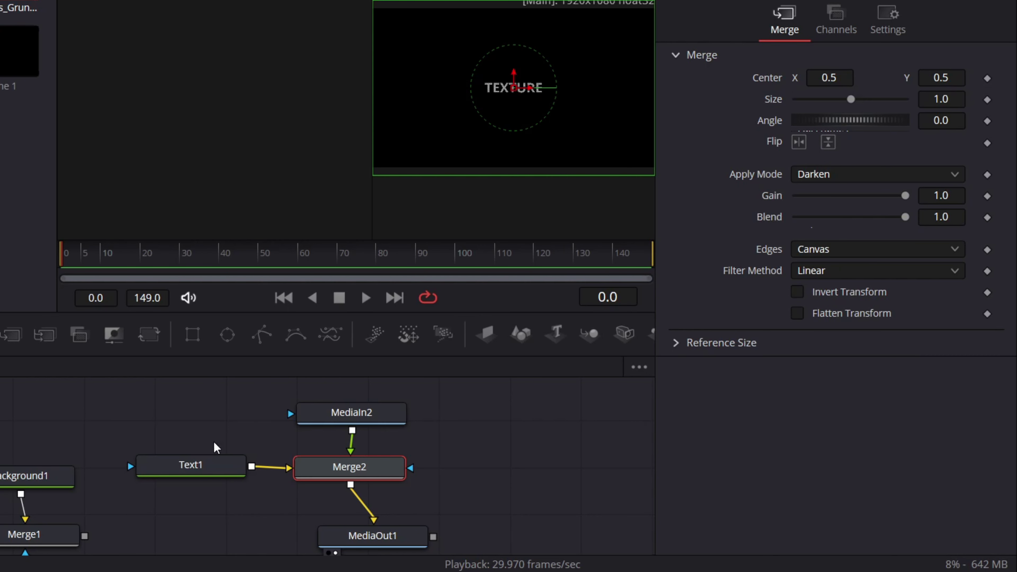
- Try Wide Latin as the font of the Text1 node
{"action": "left_click", "coordinate": [215, 465]}
{"action": "left_click", "coordinate": [915, 259]}
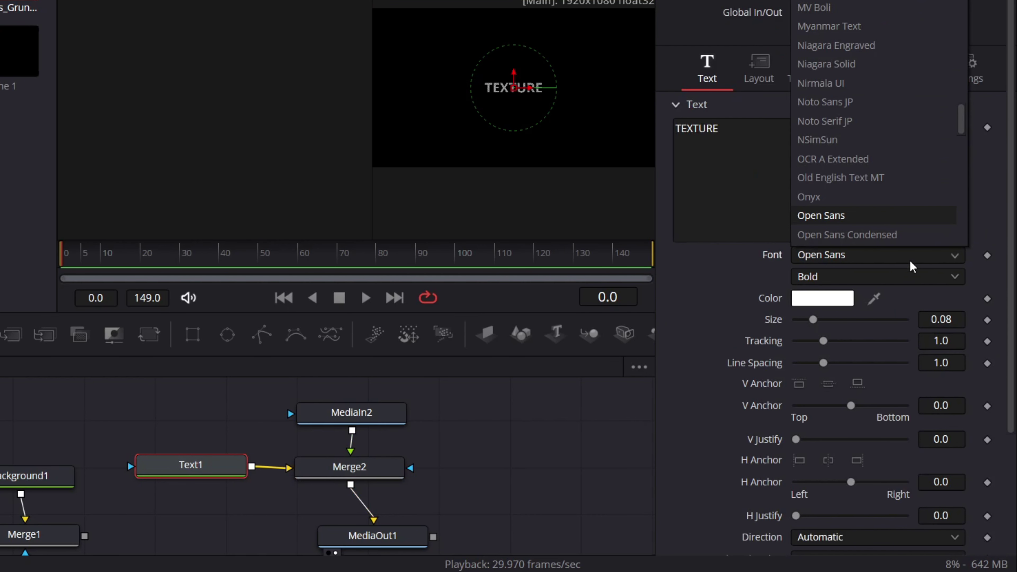
{"action": "scroll", "coordinate": [889, 192], "scroll_direction": "down", "scroll_amount": 20}
{"action": "scroll", "coordinate": [860, 177], "scroll_direction": "up", "scroll_amount": 1}
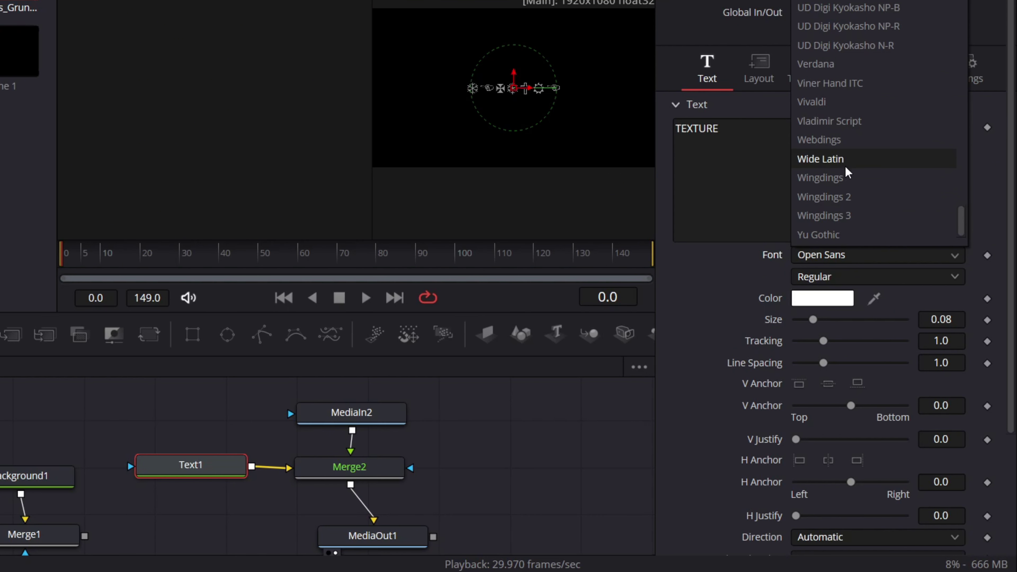
{"action": "left_click", "coordinate": [845, 160]}
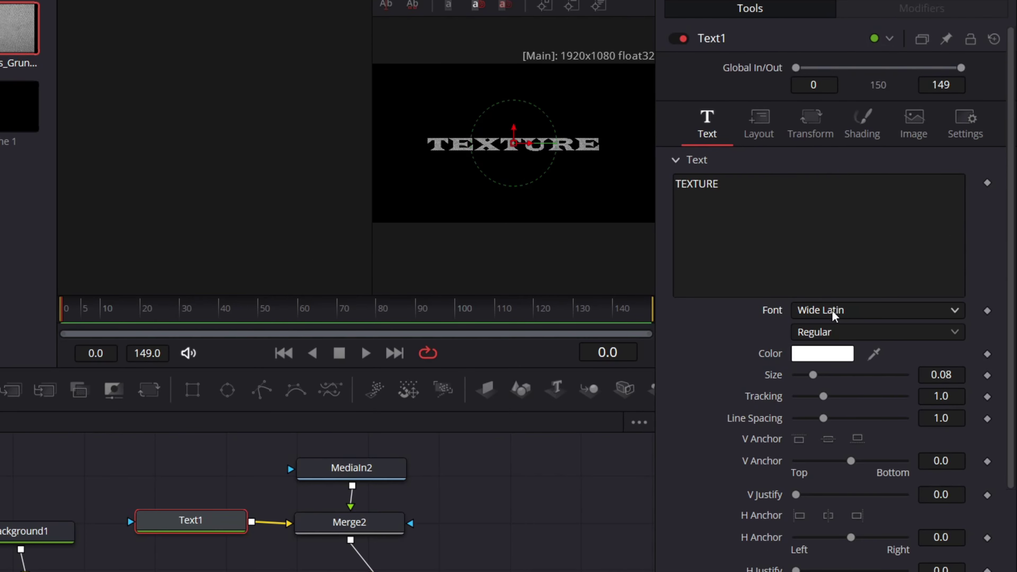
- Set the font of the Text1 node to Sitka
{"action": "left_click", "coordinate": [837, 303]}
{"action": "scroll", "coordinate": [843, 82], "scroll_direction": "up", "scroll_amount": 3}
{"action": "scroll", "coordinate": [843, 89], "scroll_direction": "up", "scroll_amount": 6}
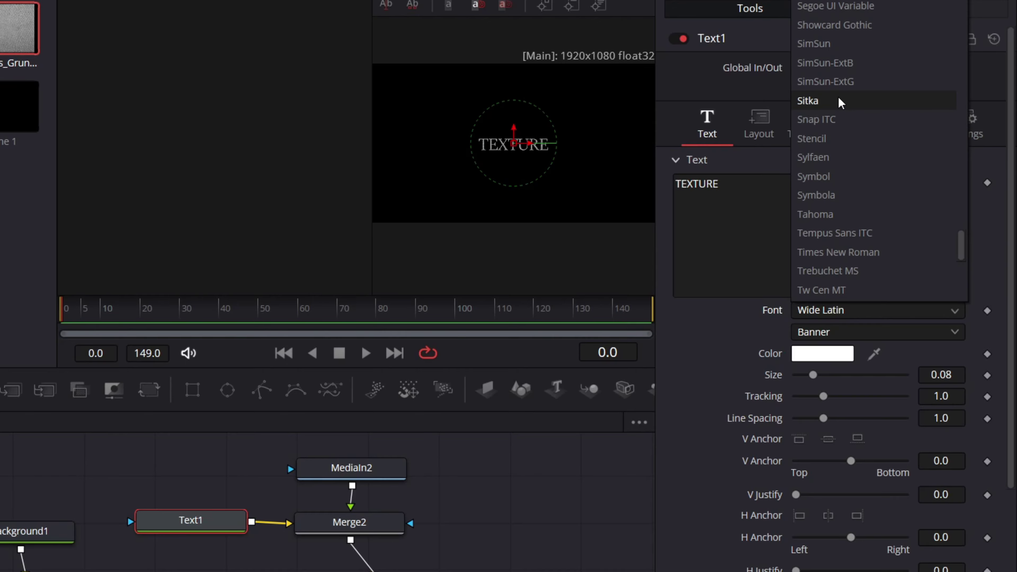
{"action": "left_click", "coordinate": [841, 100]}
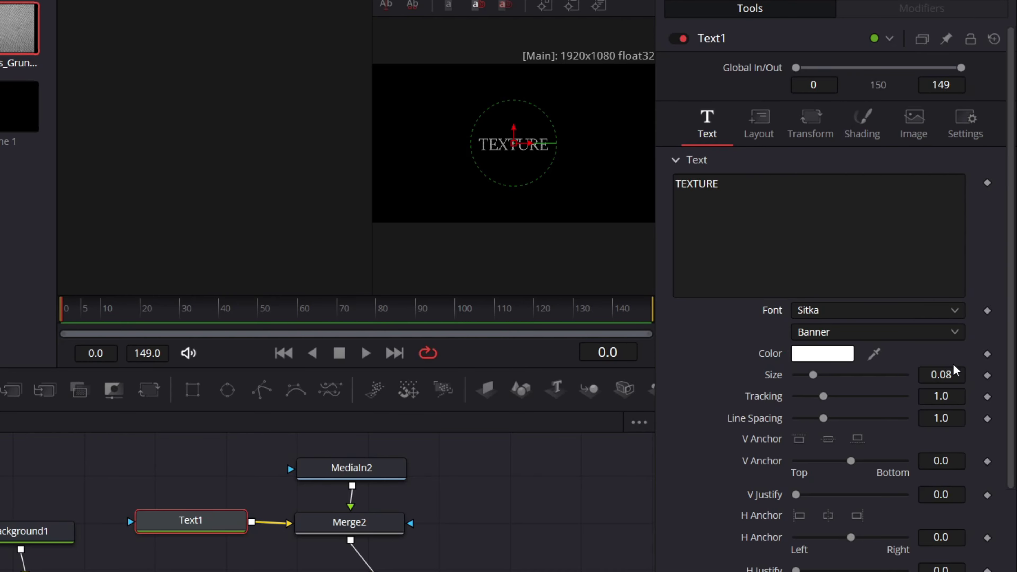
- Set Text1's font style to Text Bold Italic and enlarge the text size to about 0.2394
{"action": "left_click", "coordinate": [921, 333]}
{"action": "left_click", "coordinate": [920, 336]}
{"action": "left_click", "coordinate": [918, 337]}
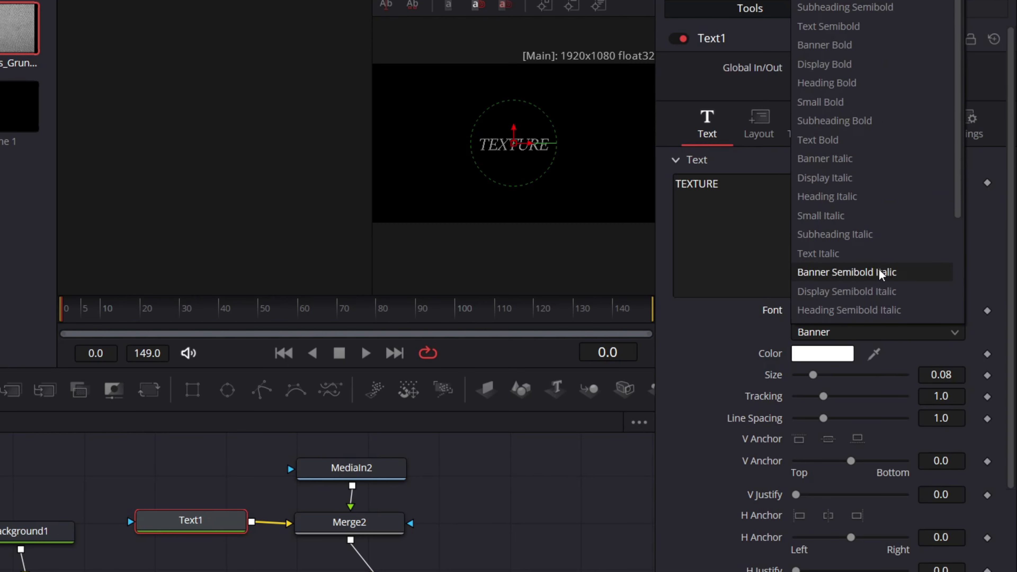
{"action": "scroll", "coordinate": [861, 281], "scroll_direction": "down", "scroll_amount": 5}
{"action": "left_click", "coordinate": [843, 307]}
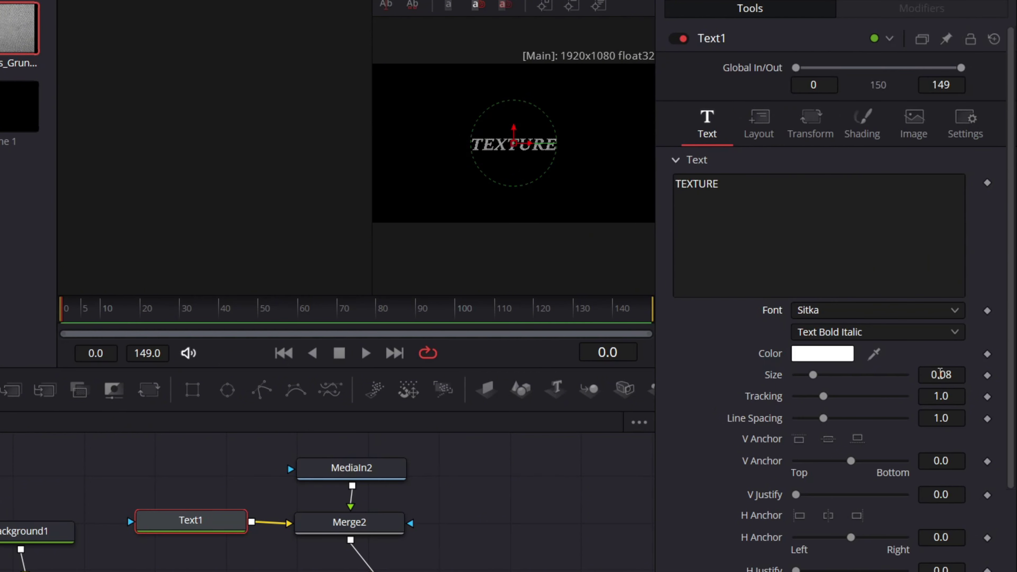
{"action": "left_click_drag", "start_coordinate": [940, 373], "coordinate": [1004, 374]}
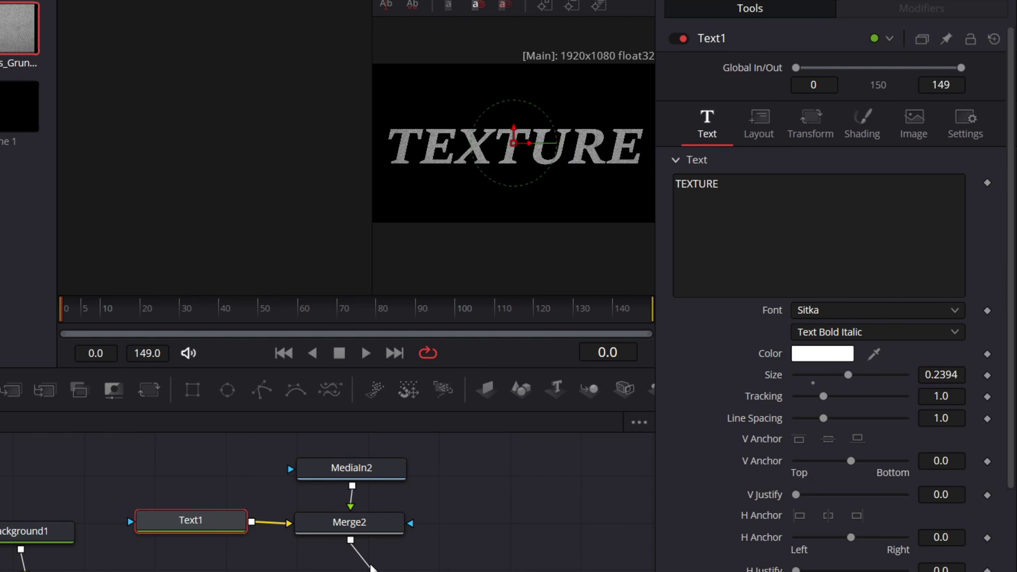
- Disconnect Merge2 from MediaOut1 and add a new Merge node between Merge1 and MediaOut1, feeding its output into MediaOut1
{"action": "left_click", "coordinate": [400, 561]}
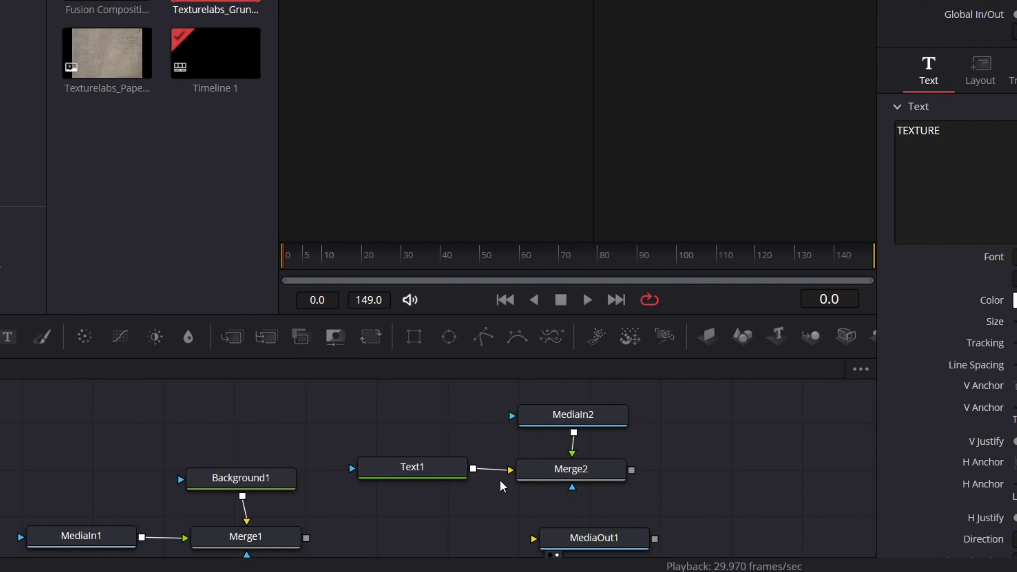
{"action": "scroll", "coordinate": [253, 527], "scroll_direction": "down", "scroll_amount": 3}
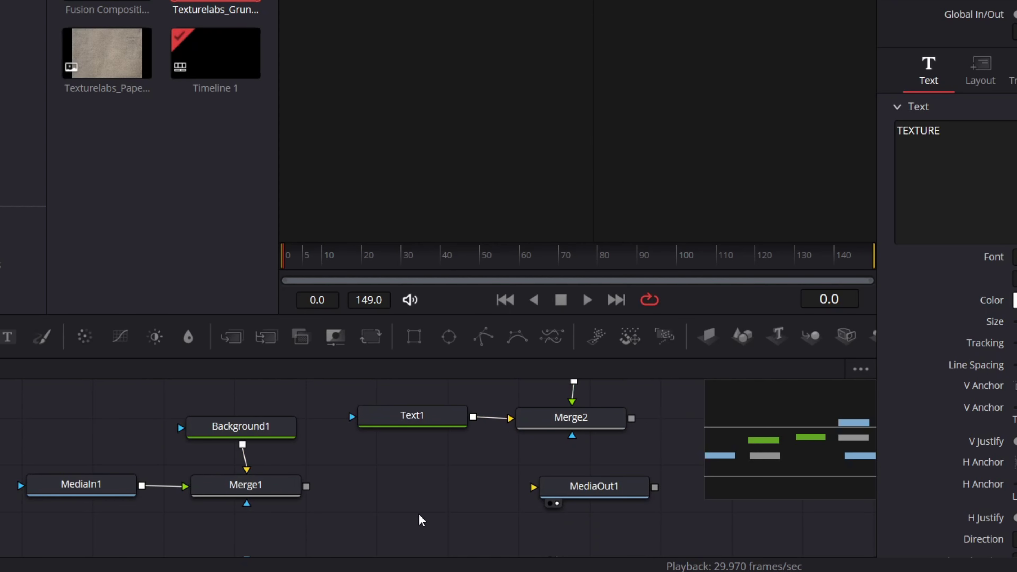
{"action": "key", "text": "shift+space"}
{"action": "type", "text": "merge"}
{"action": "key", "text": "Return"}
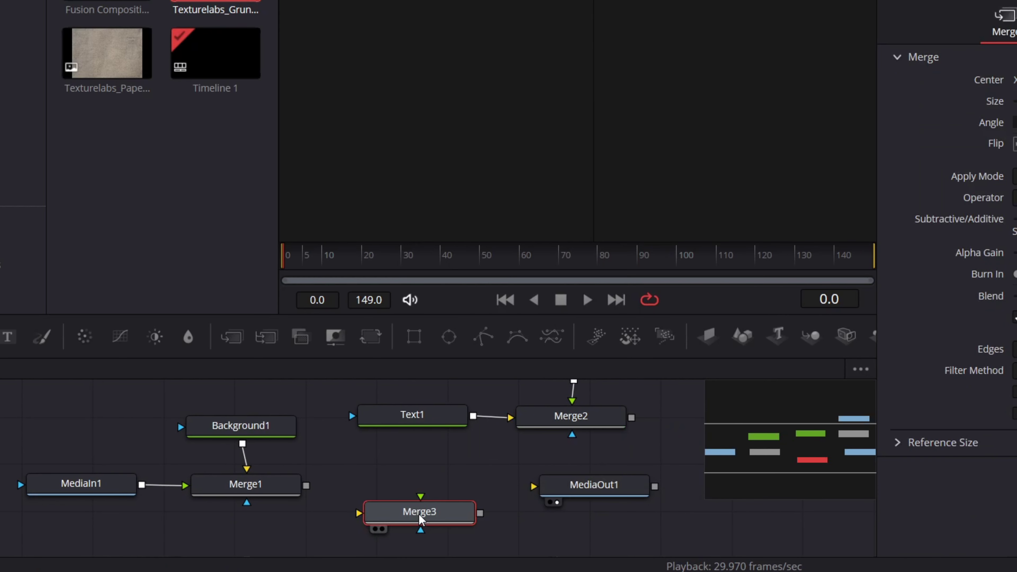
{"action": "left_click_drag", "start_coordinate": [420, 519], "coordinate": [419, 498]}
{"action": "left_click_drag", "start_coordinate": [479, 490], "coordinate": [592, 485]}
{"action": "left_click", "coordinate": [461, 529]}
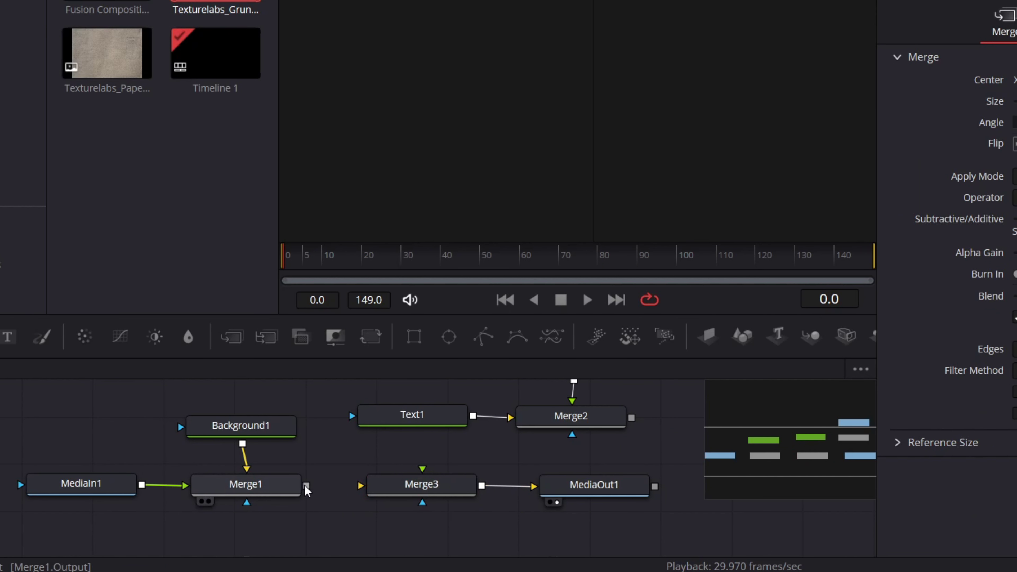
- Connect Merge1 to Merge3's foreground input and Merge2 to its background input
{"action": "left_click_drag", "start_coordinate": [306, 485], "coordinate": [424, 485]}
{"action": "left_click", "coordinate": [506, 519]}
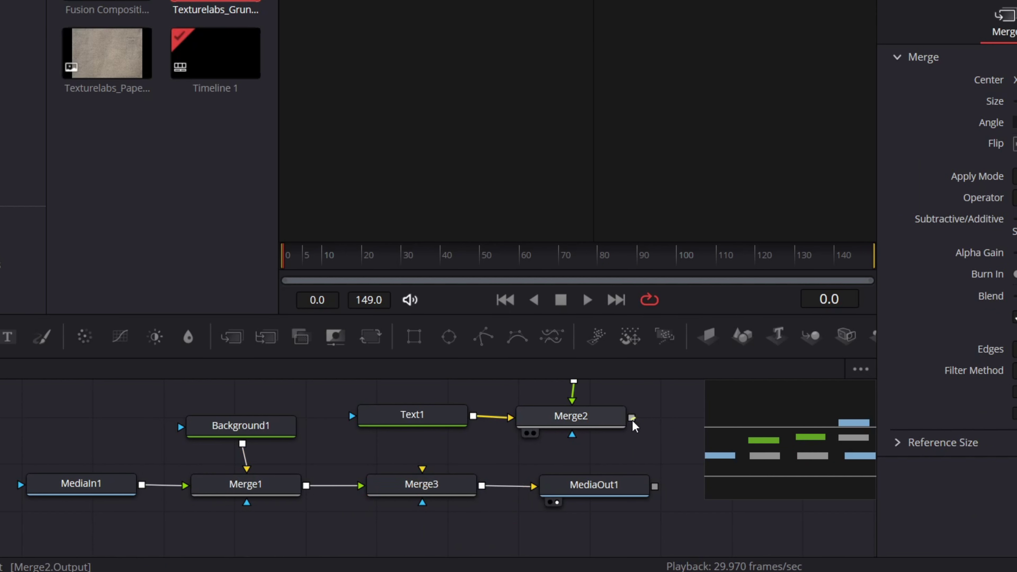
{"action": "left_click_drag", "start_coordinate": [632, 417], "coordinate": [423, 487]}
{"action": "left_click", "coordinate": [480, 495]}
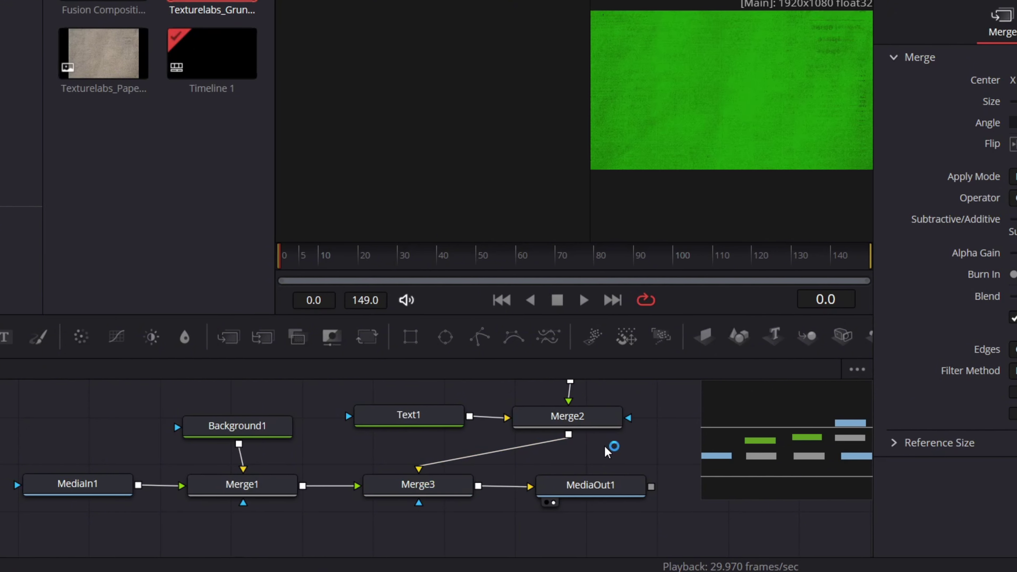
- Set the apply mode of the Merge3 node to Screen and inspect the textured text up close in the viewer
{"action": "left_click", "coordinate": [373, 486]}
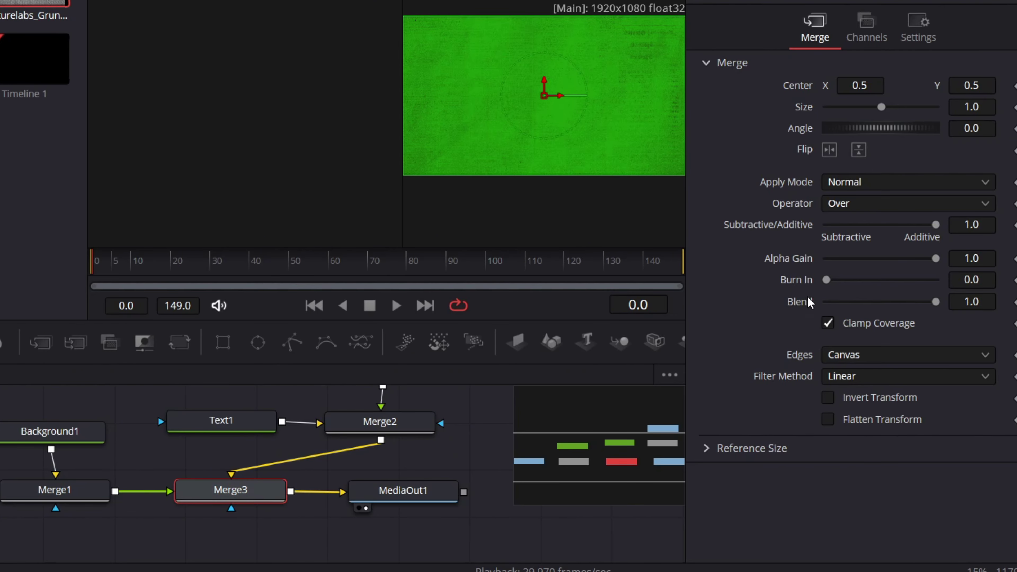
{"action": "left_click", "coordinate": [841, 190]}
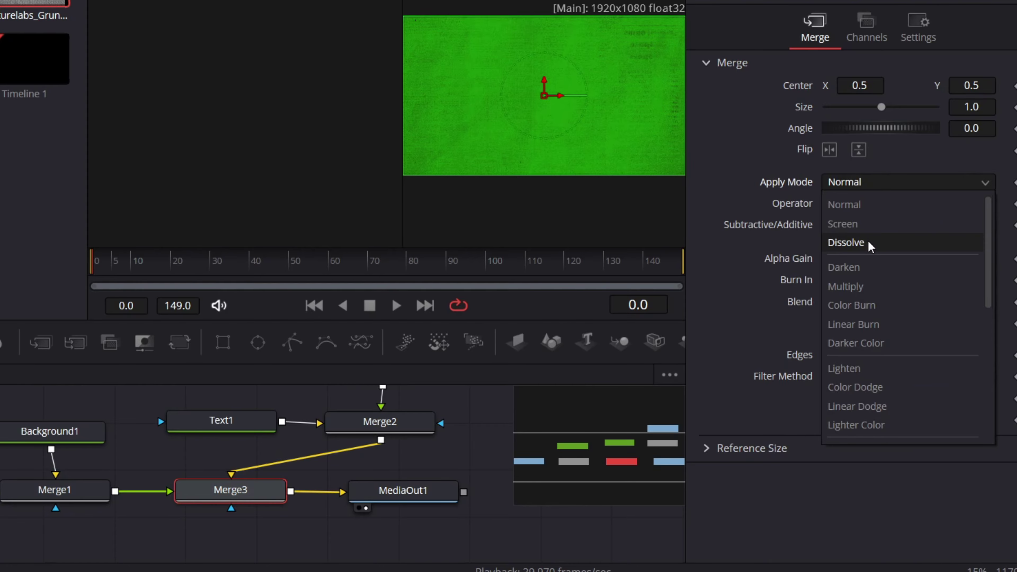
{"action": "left_click", "coordinate": [858, 224]}
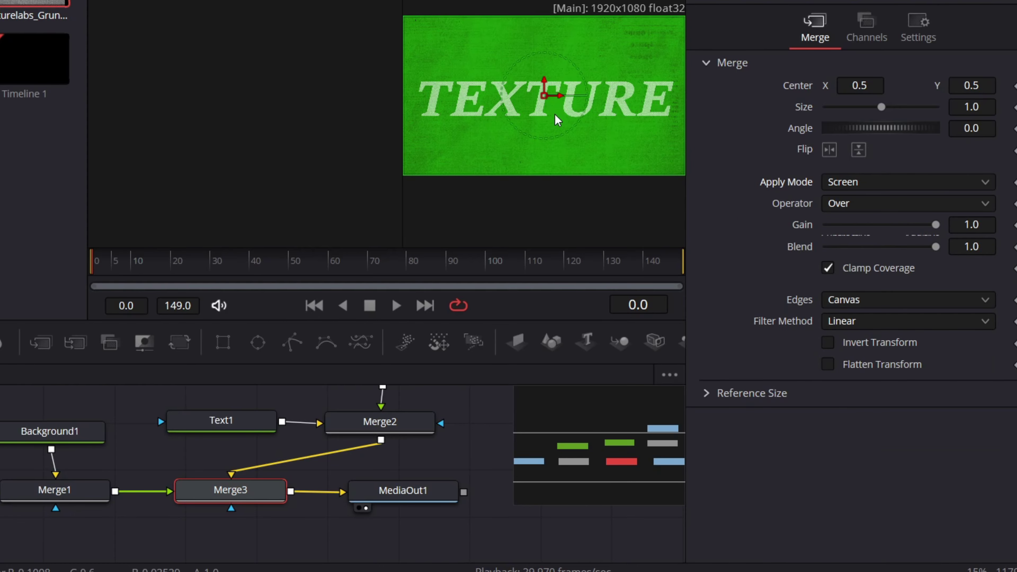
{"action": "left_click_drag", "start_coordinate": [402, 120], "coordinate": [170, 126]}
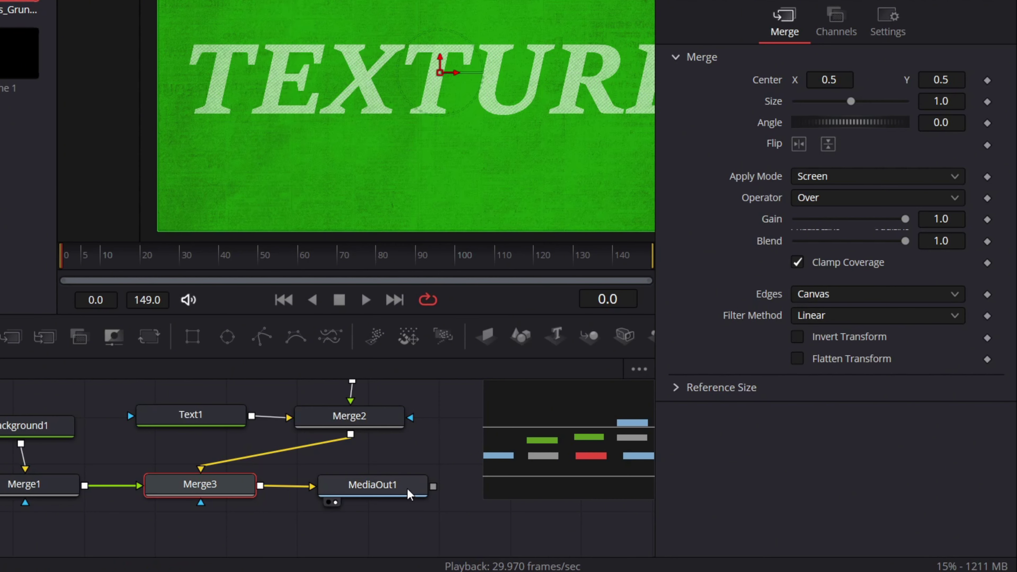
- Switch to the Edit page and play back the Fusion Composition 1 clip on the timeline
{"action": "left_click_drag", "start_coordinate": [373, 485], "coordinate": [384, 485]}
{"action": "left_click", "coordinate": [182, 556]}
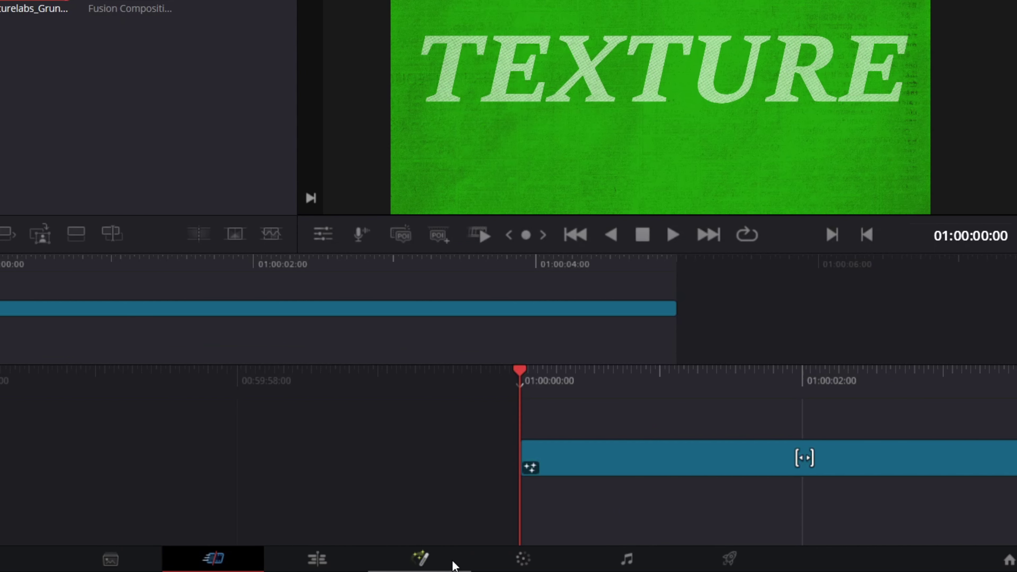
{"action": "left_click", "coordinate": [317, 559]}
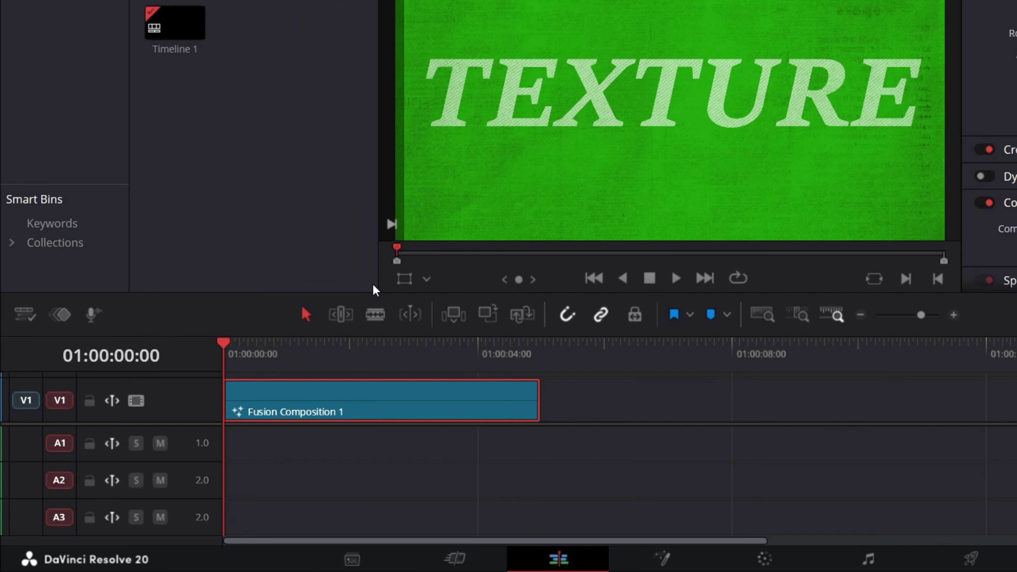
{"action": "key", "text": "space"}
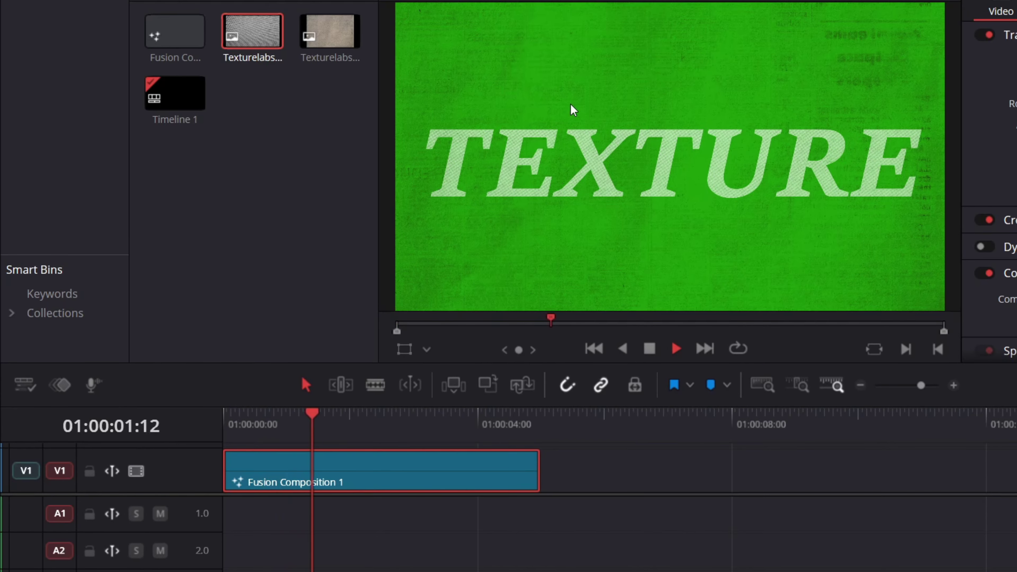